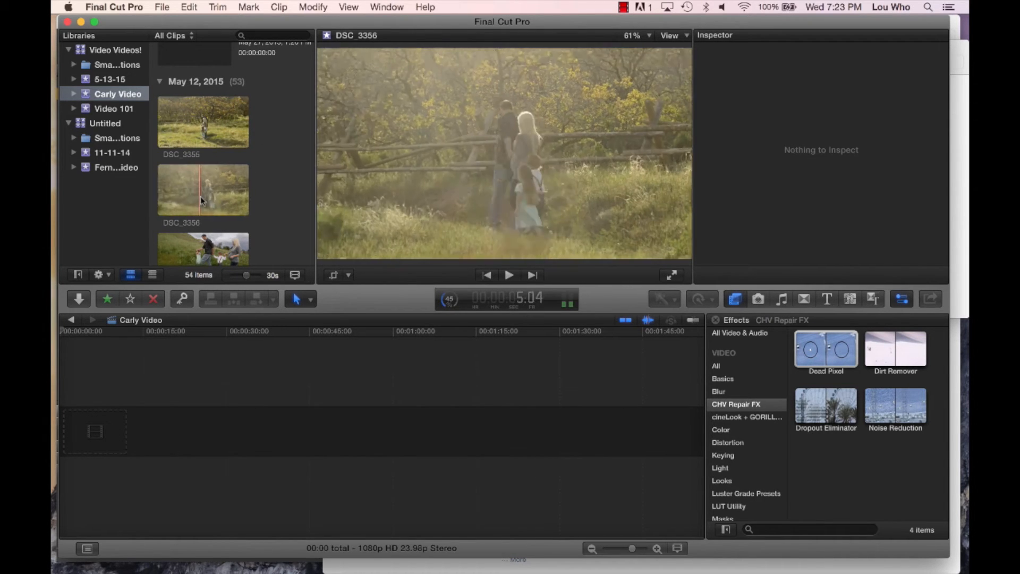
# - Place a selected portion of clip DSC_3355 in the empty timeline, and delete it again
pyautogui.scroll(-4, 228, 233)
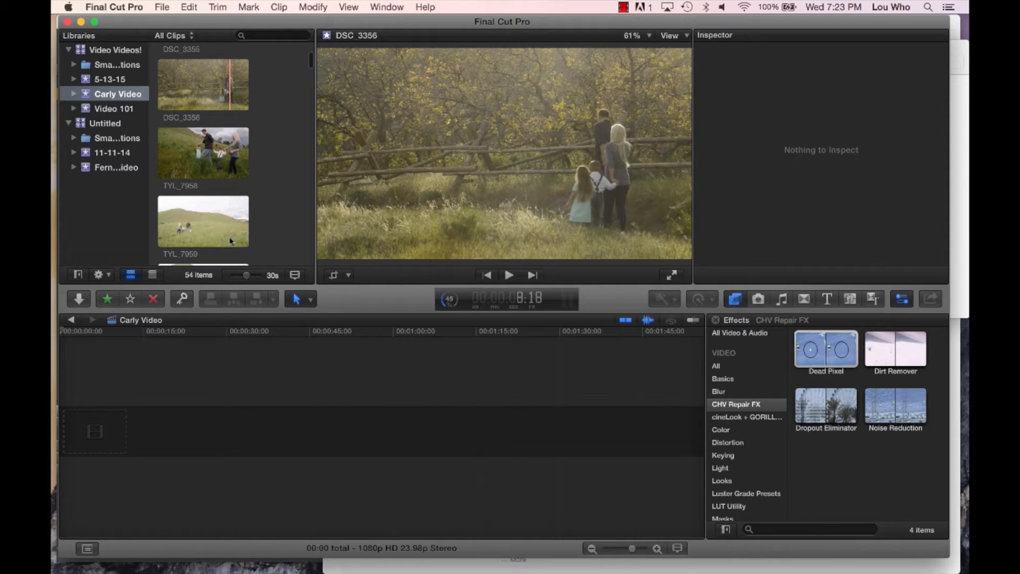
pyautogui.scroll(5, 228, 234)
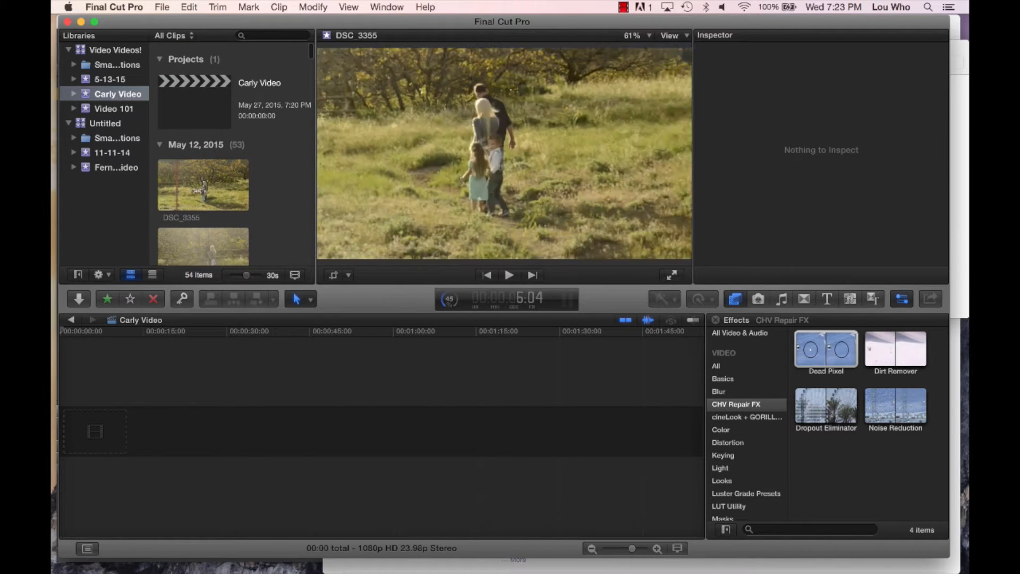
pyautogui.click(211, 184)
pyautogui.moveTo(211, 184); pyautogui.dragTo(96, 406)
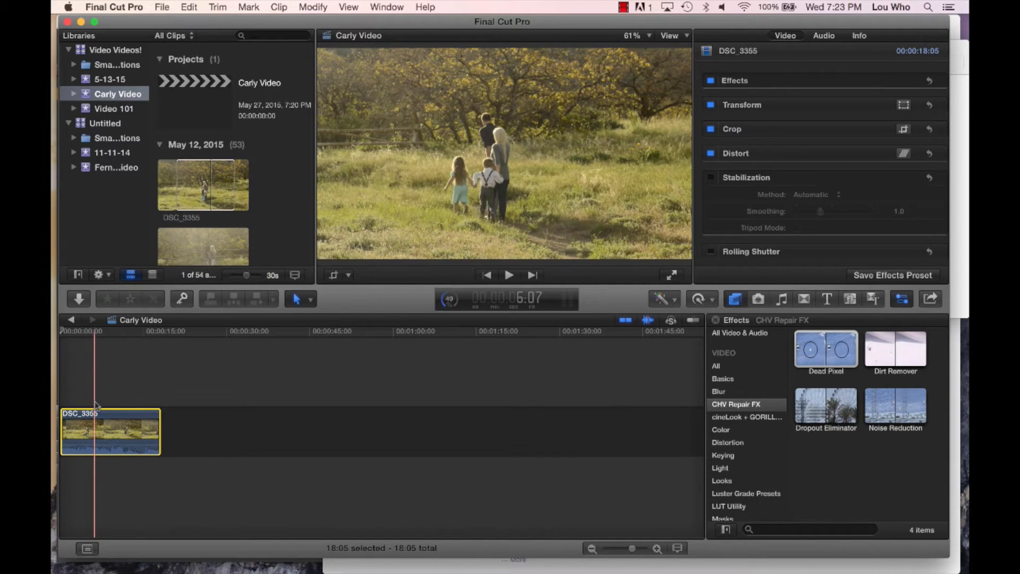
pyautogui.press('Delete')
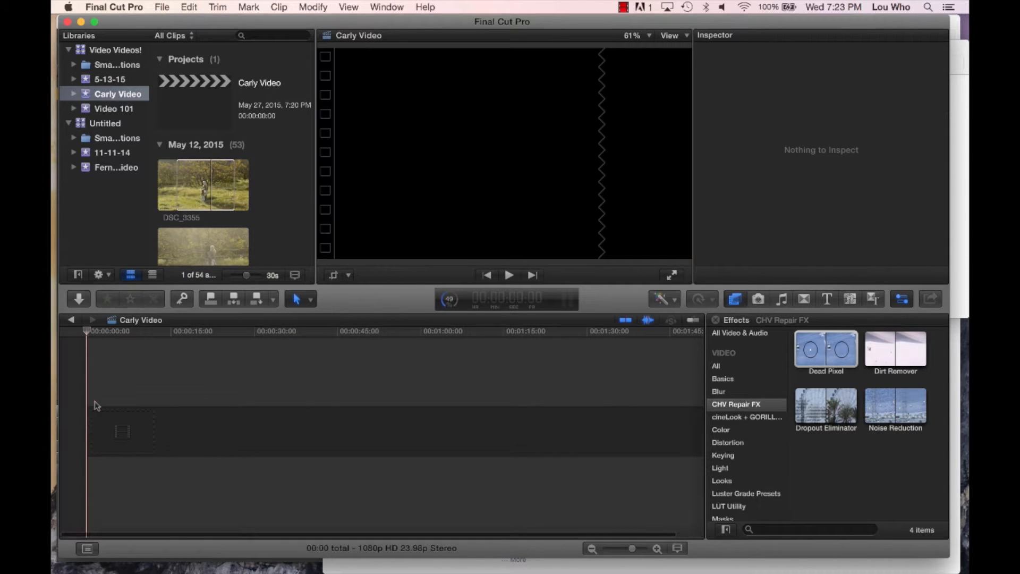
# - Replace the partial range on clip DSC_3355 in the event with a selection of the whole clip
pyautogui.click(274, 176)
pyautogui.click(170, 182)
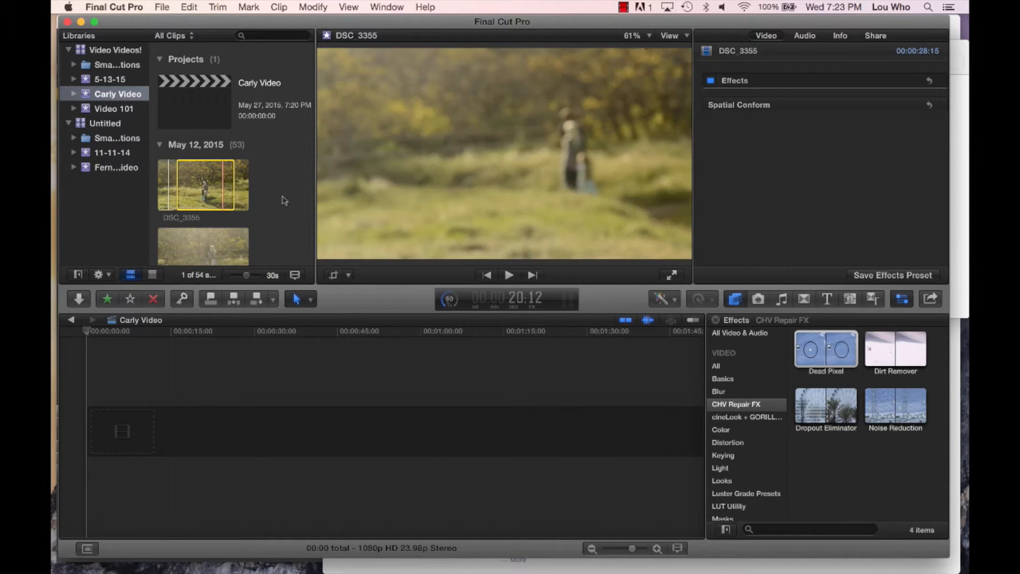
pyautogui.click(223, 232)
pyautogui.press('super+a')
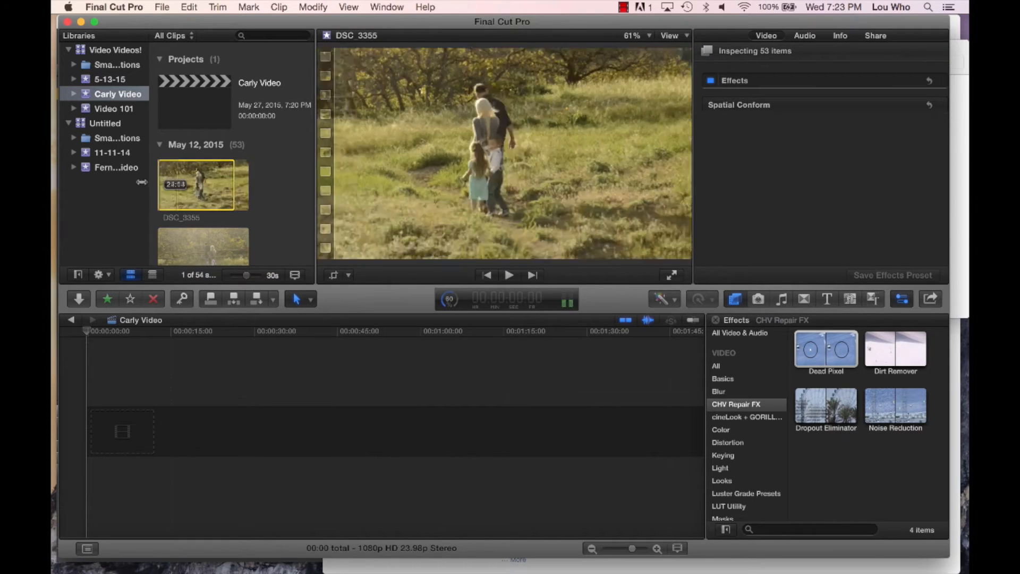
pyautogui.click(175, 186)
pyautogui.scroll(-5, 269, 194)
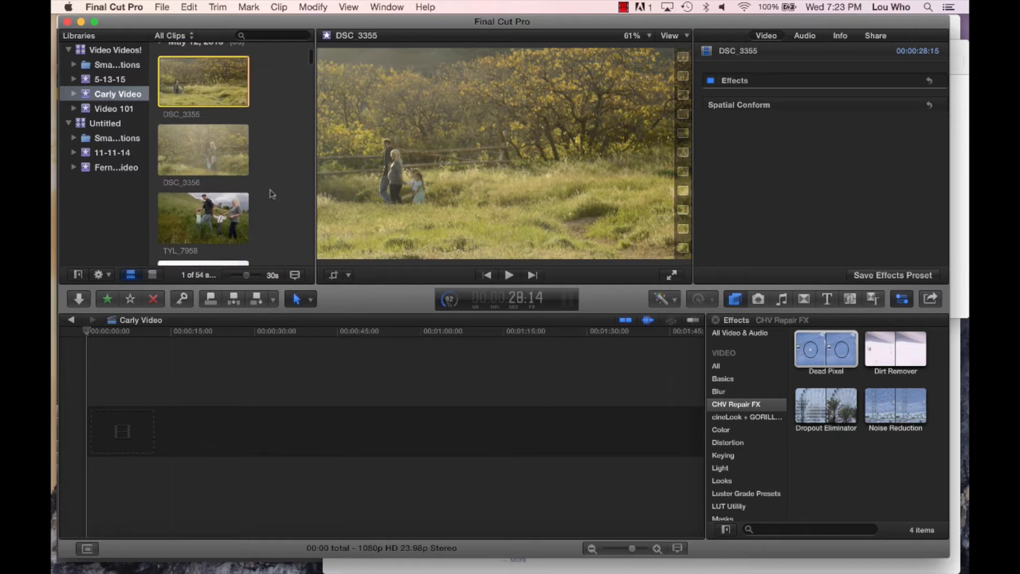
# - Select all the video clips in the Carly Video event and place them together in the project timeline
pyautogui.press('super+a')
pyautogui.scroll(-4, 229, 126)
pyautogui.scroll(-20, 228, 126)
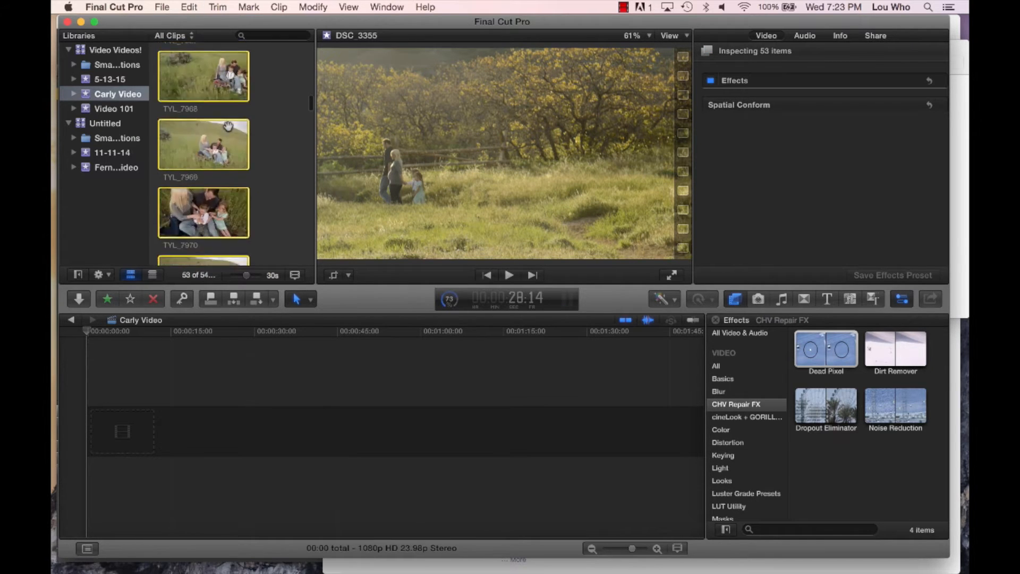
pyautogui.scroll(-7, 229, 125)
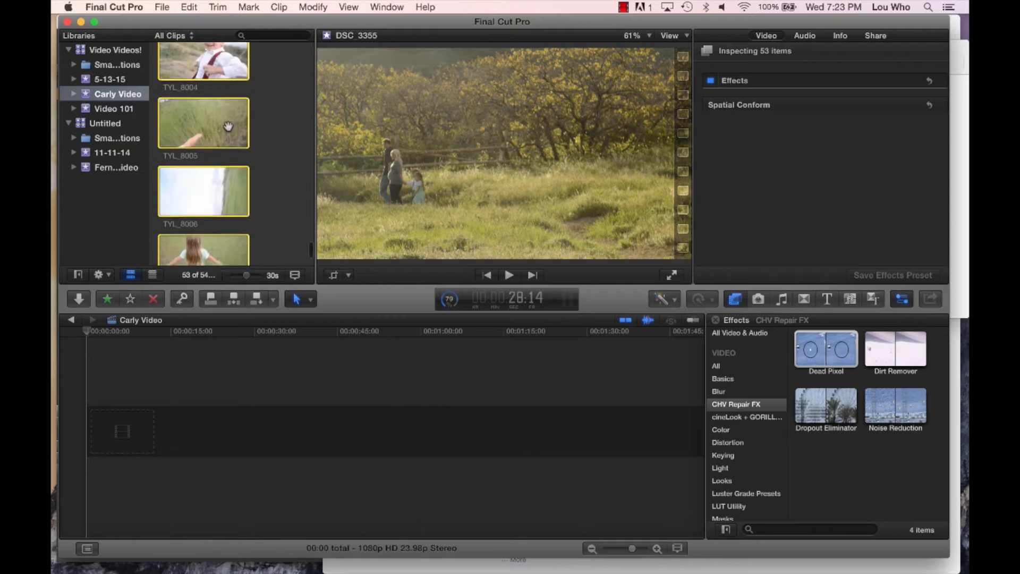
pyautogui.scroll(5, 186, 152)
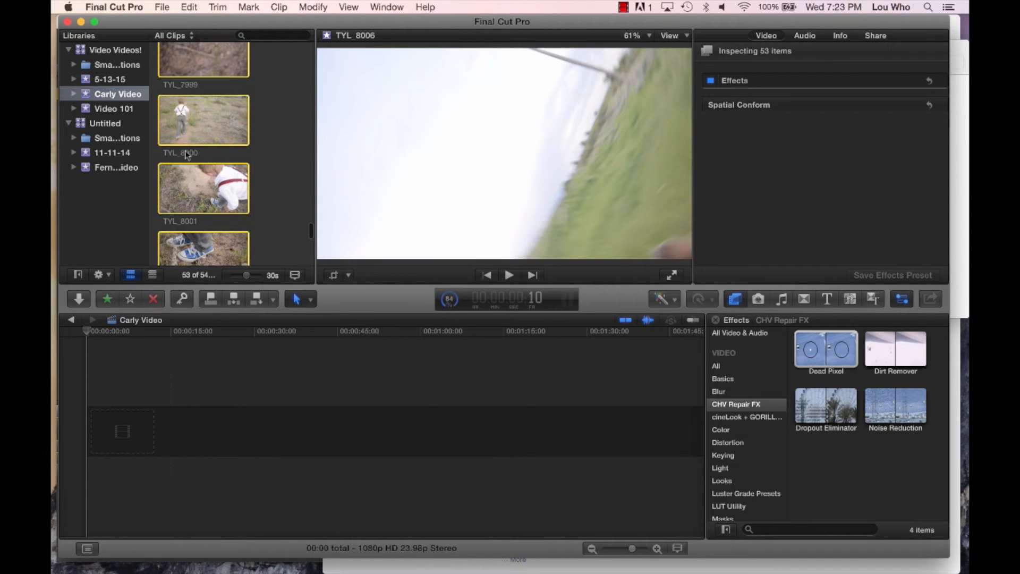
pyautogui.moveTo(110, 436); pyautogui.dragTo(107, 435)
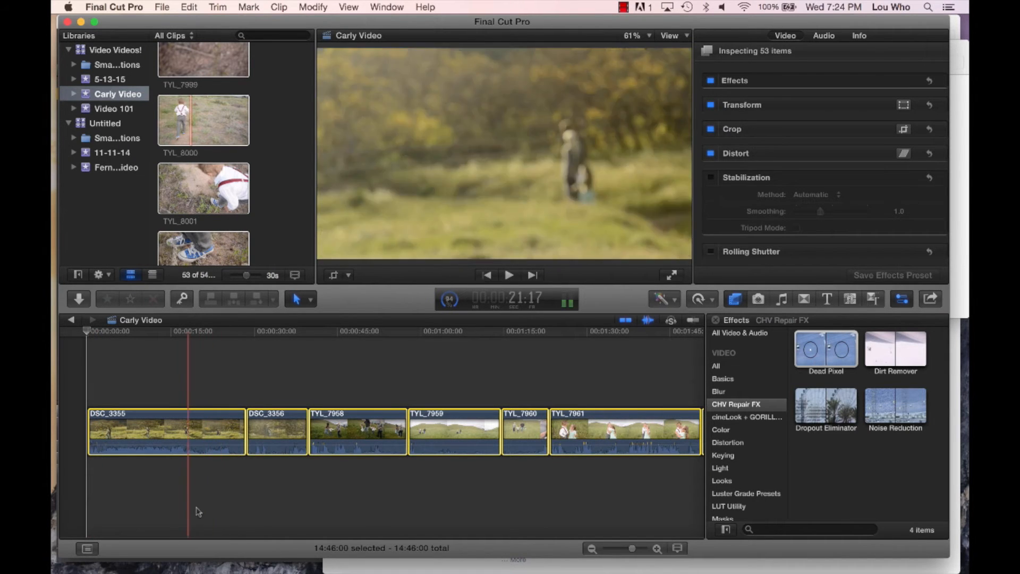
# - Look over the full clip sequence in the timeline from start to end, and clear the selection
pyautogui.press('super+minus')
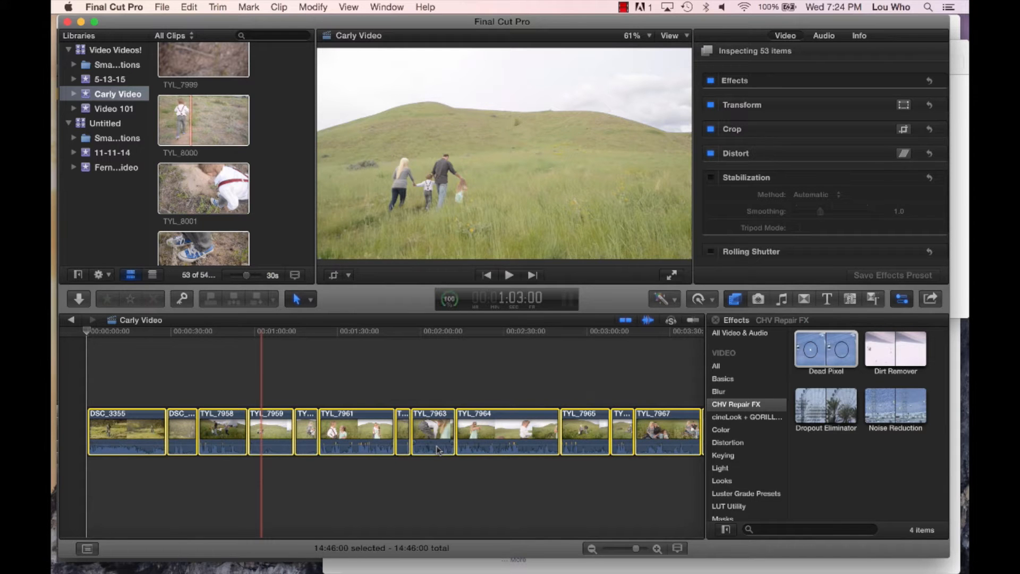
pyautogui.press('super+minus')
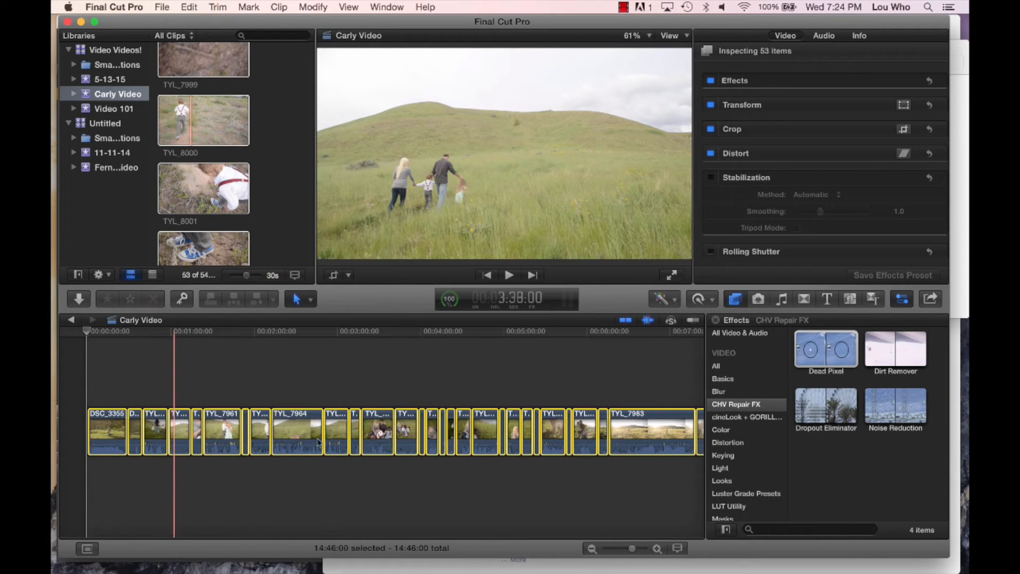
pyautogui.hscroll(3, 540, 426)
pyautogui.hscroll(15, 539, 425)
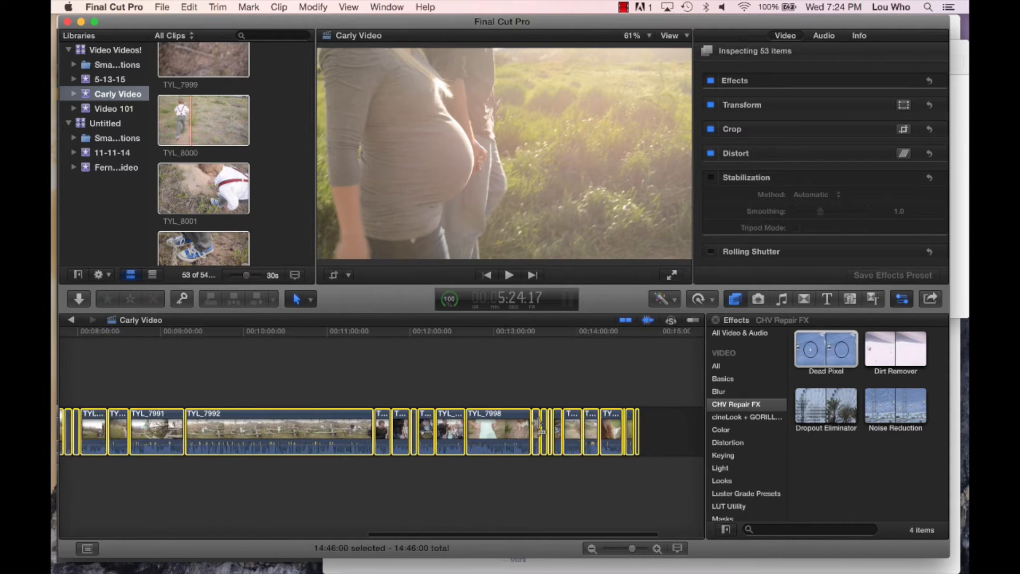
pyautogui.hscroll(-15, 540, 426)
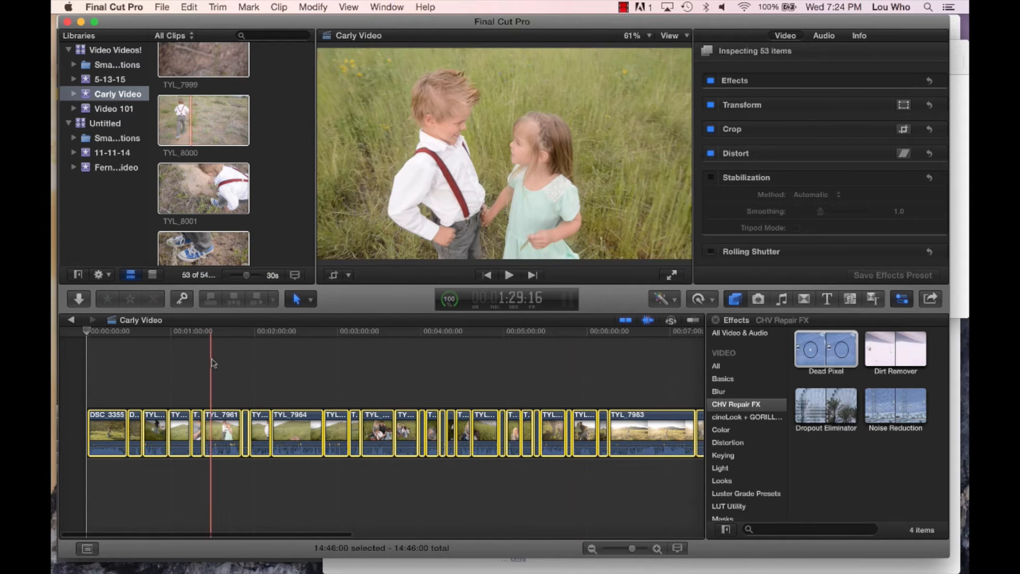
pyautogui.click(211, 362)
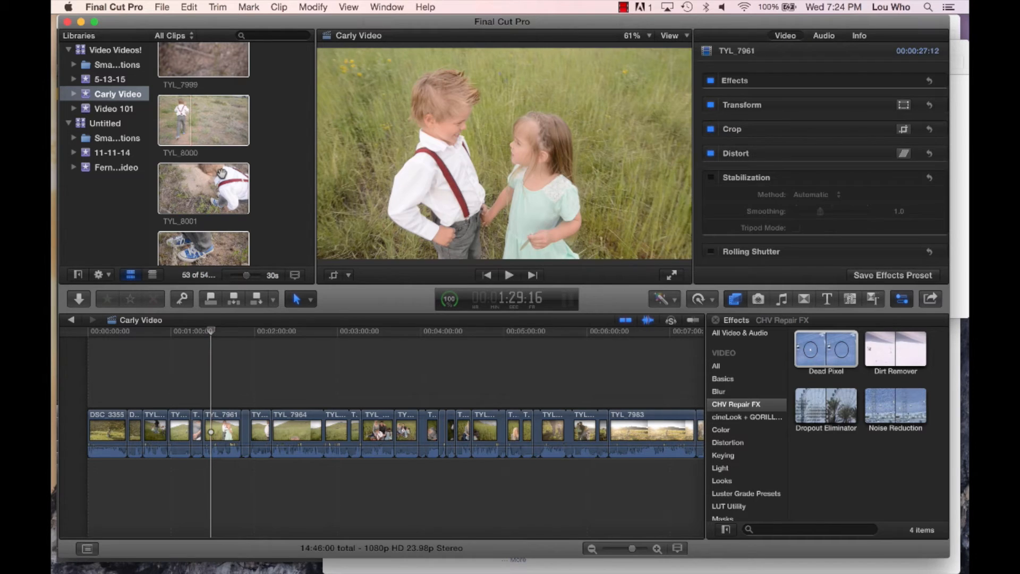
# - Select all the clips in the event again and look through their thumbnails
pyautogui.click(221, 173)
pyautogui.press('super+a')
pyautogui.scroll(10, 221, 173)
pyautogui.scroll(15, 221, 172)
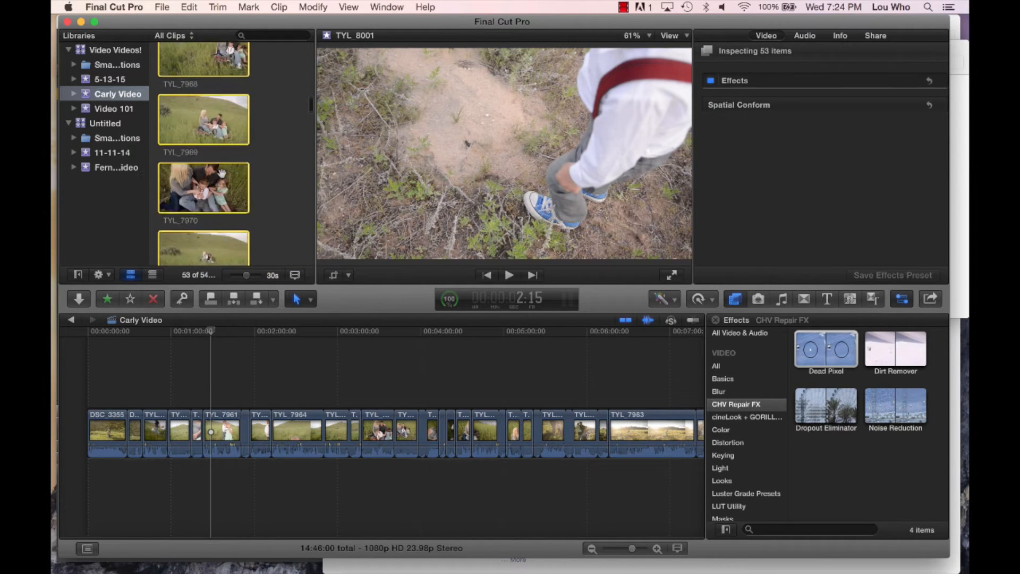
pyautogui.scroll(2, 221, 173)
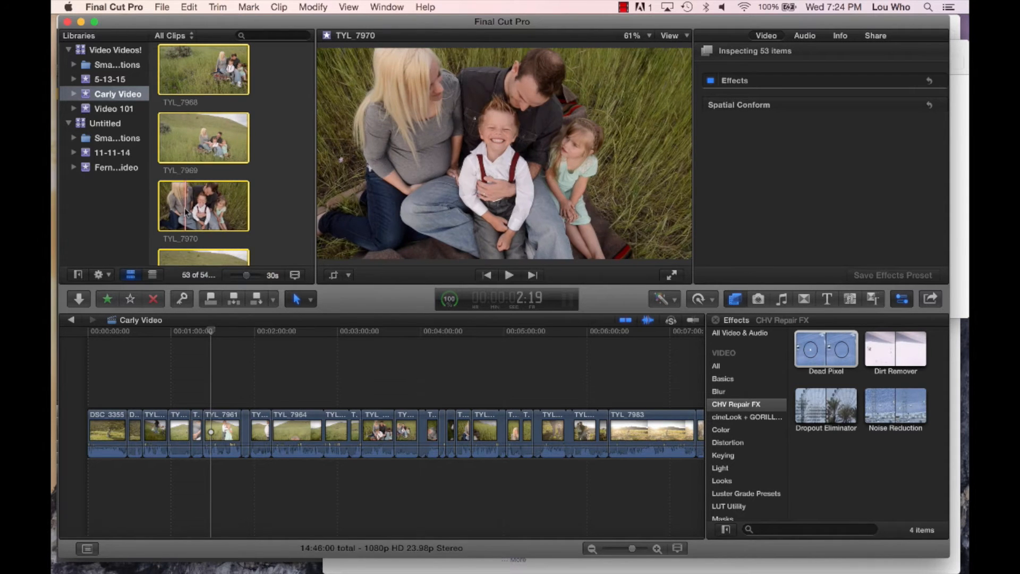
pyautogui.scroll(10, 186, 212)
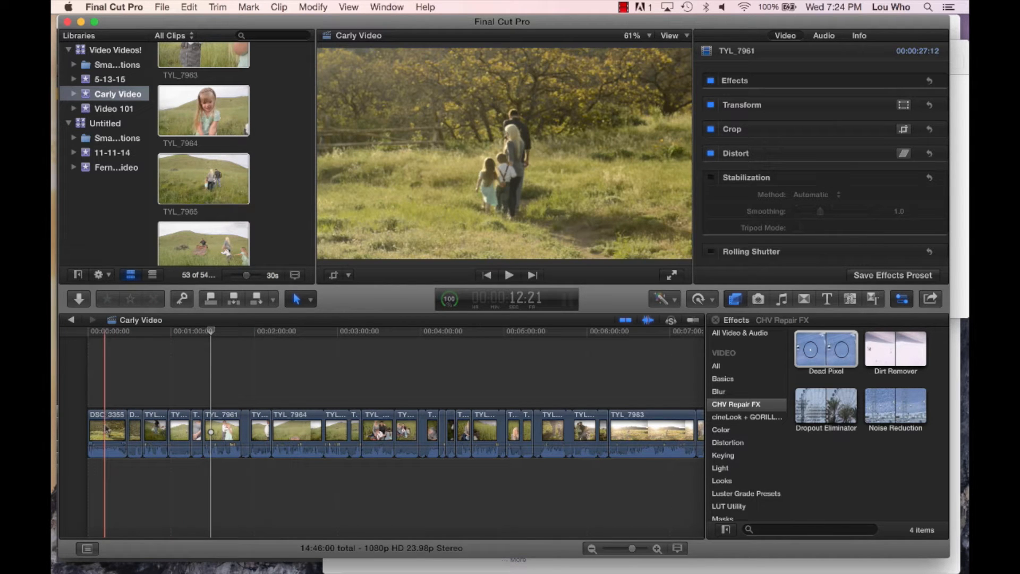
# - Detach the audio from all clips in the timeline, and select TYL_7961's video and its audio separately
pyautogui.press('super+a')
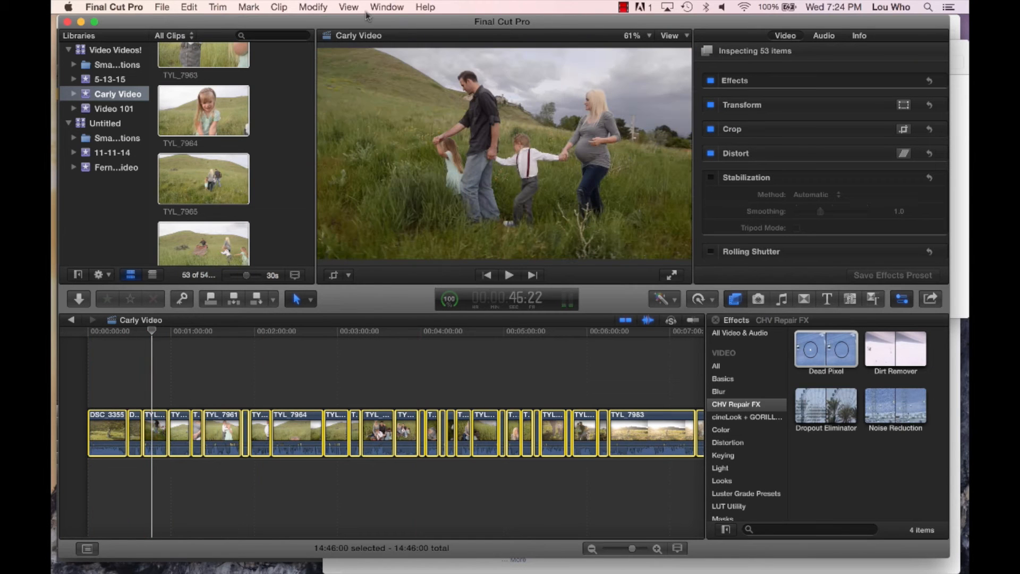
pyautogui.click(290, 5)
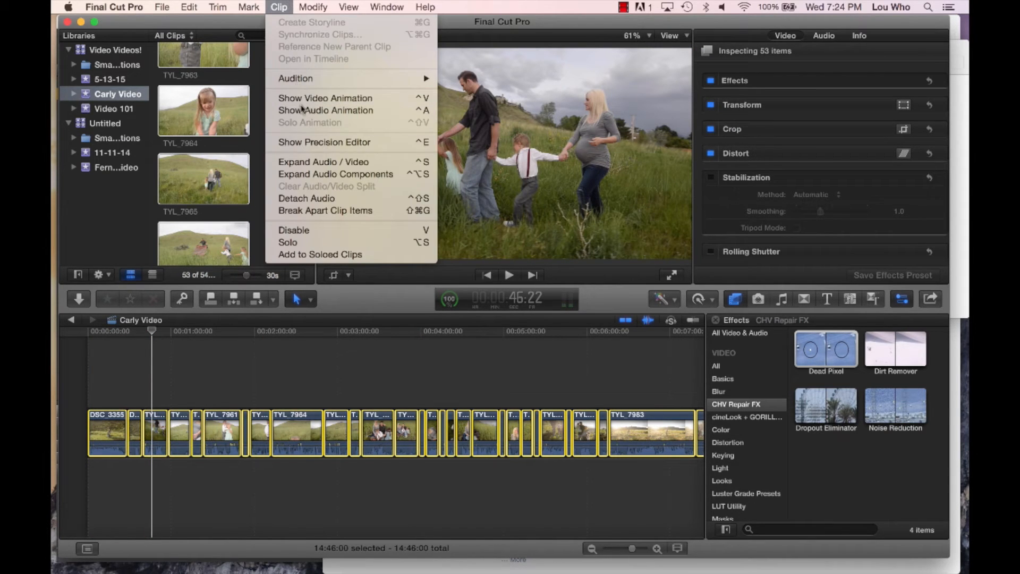
pyautogui.click(290, 201)
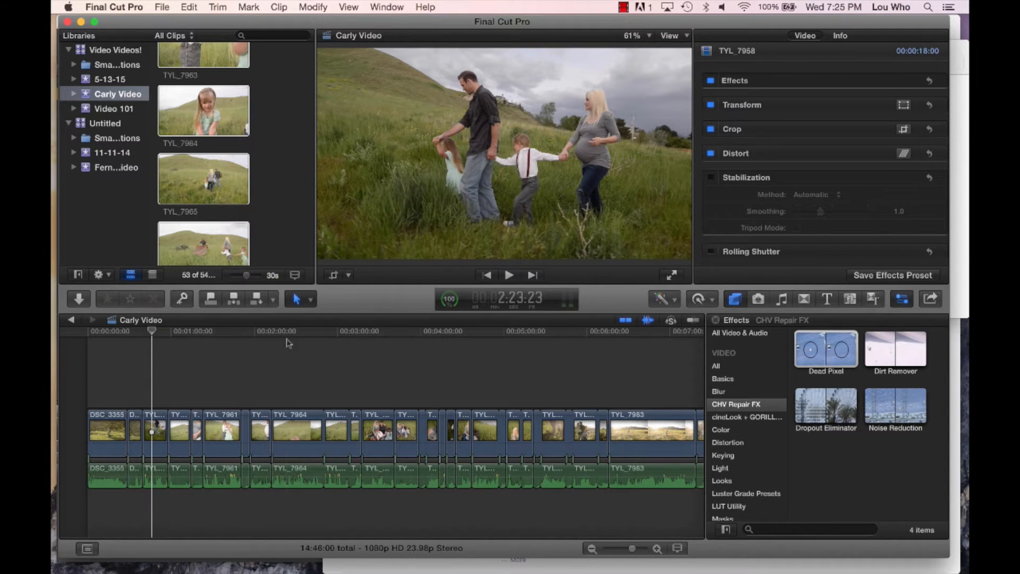
pyautogui.click(225, 419)
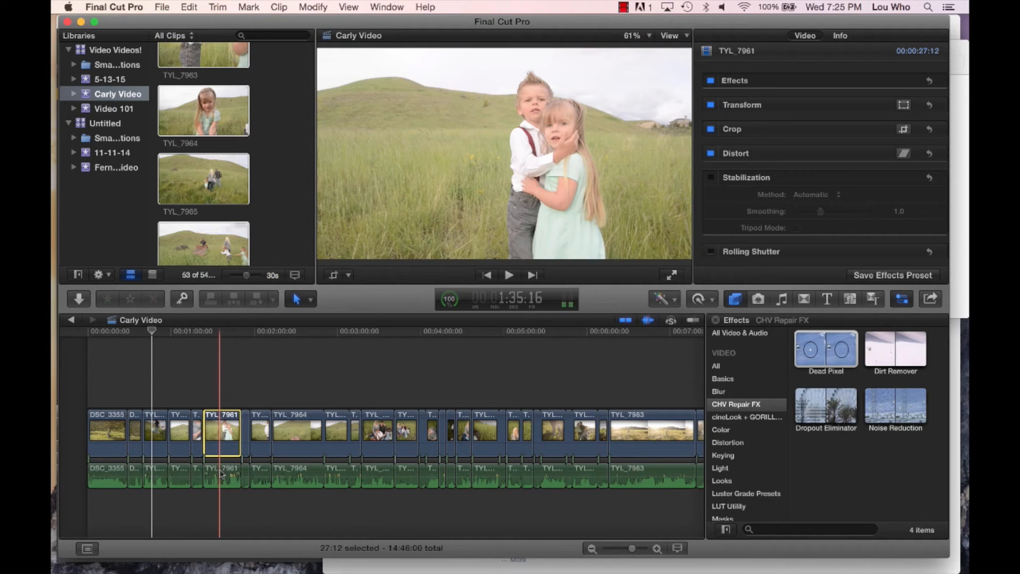
pyautogui.click(222, 474)
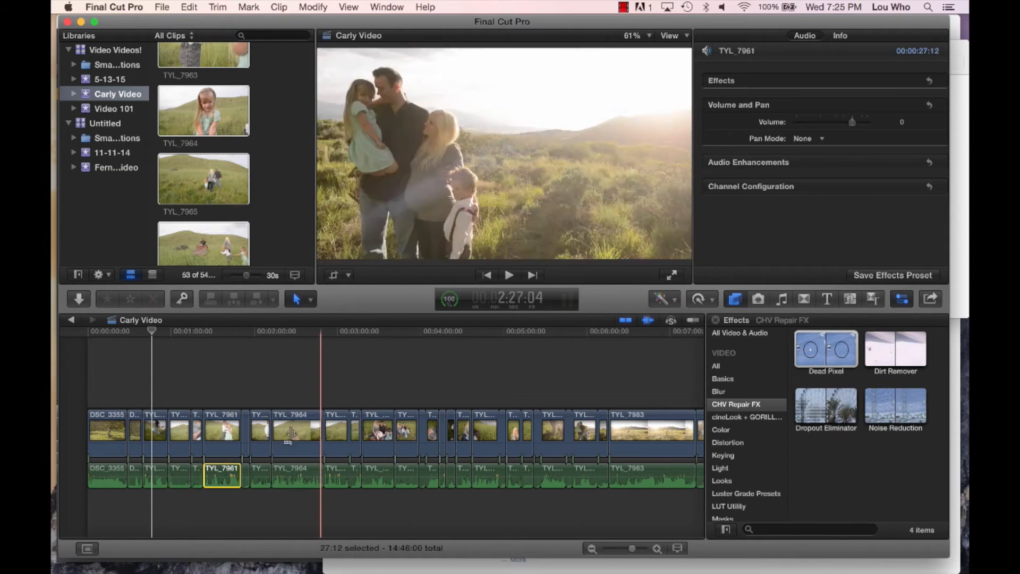
# - Select all detached audio clips, from DSC_3355 to the last one in the timeline, and delete them
pyautogui.click(123, 473)
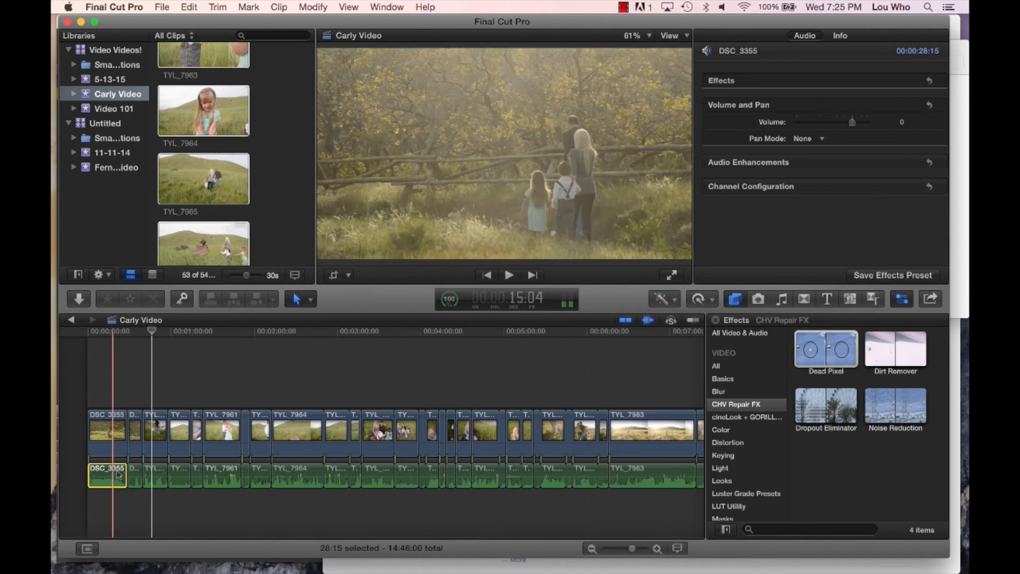
pyautogui.hscroll(5, 254, 486)
pyautogui.hscroll(10, 253, 486)
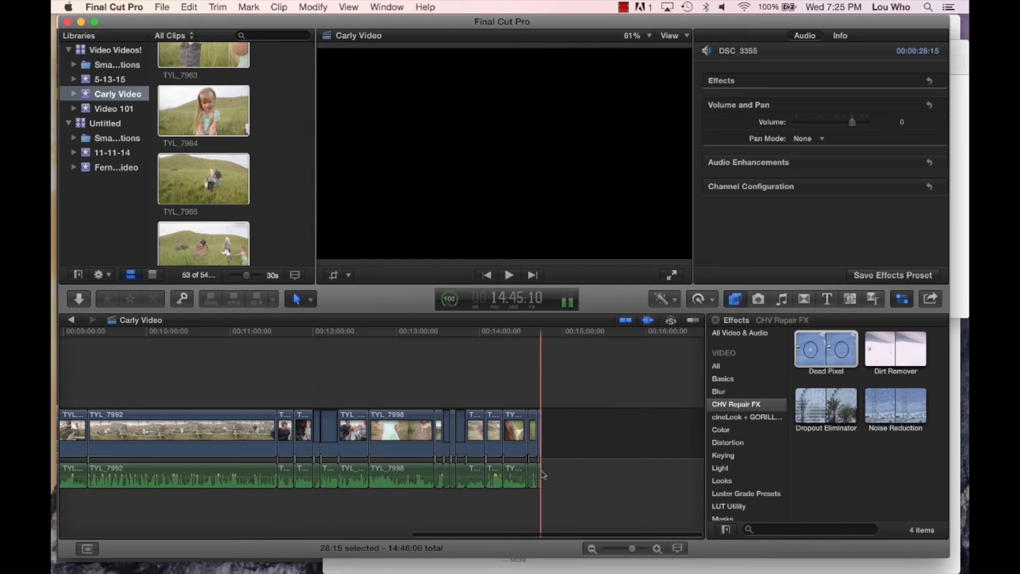
pyautogui.press('super+a')
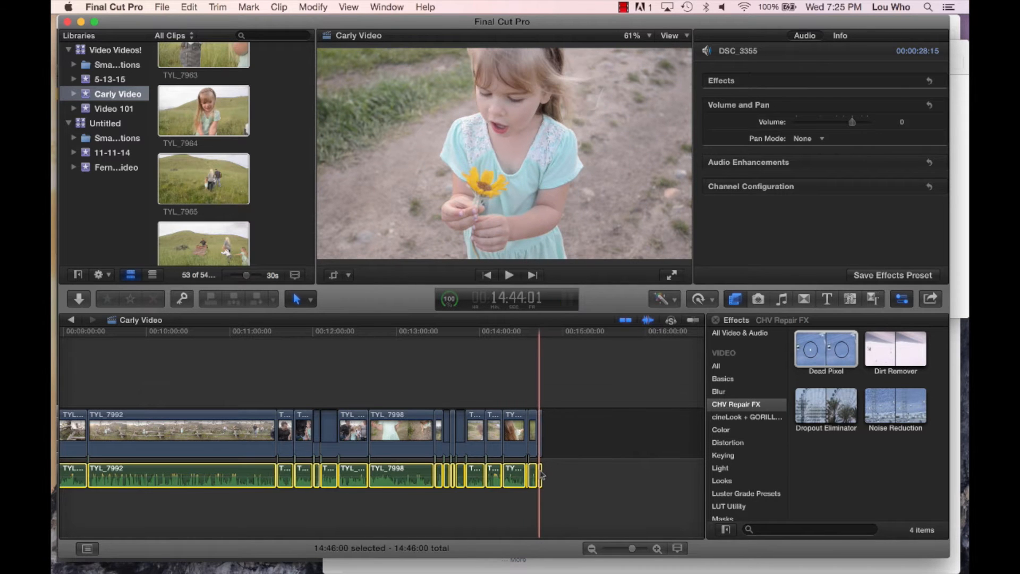
pyautogui.click(541, 475)
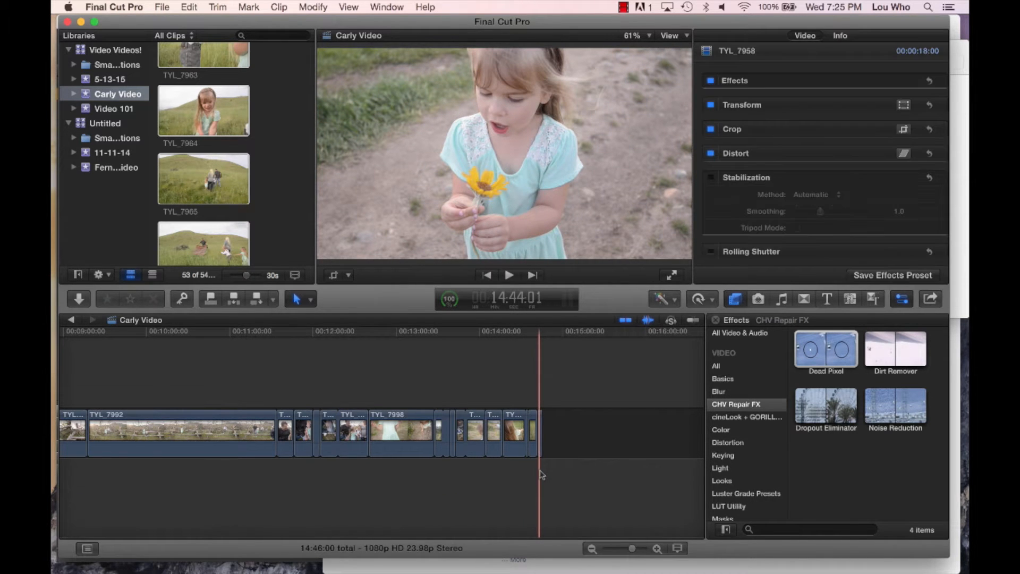
# - Split clip TYL_7964 near its middle with the Blade tool, and undo the split
pyautogui.hscroll(-10, 542, 475)
pyautogui.hscroll(-5, 542, 475)
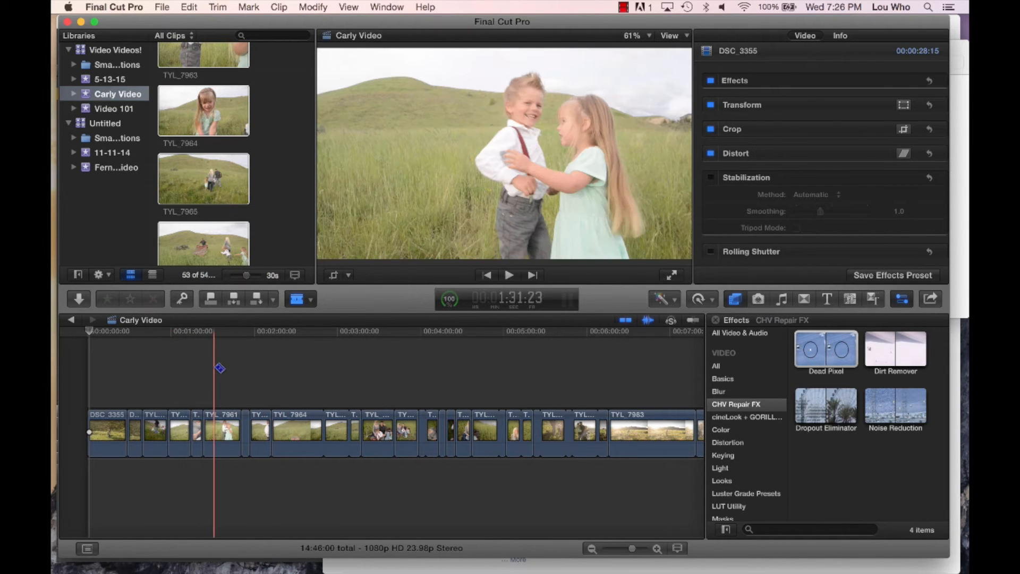
pyautogui.press('super+equal')
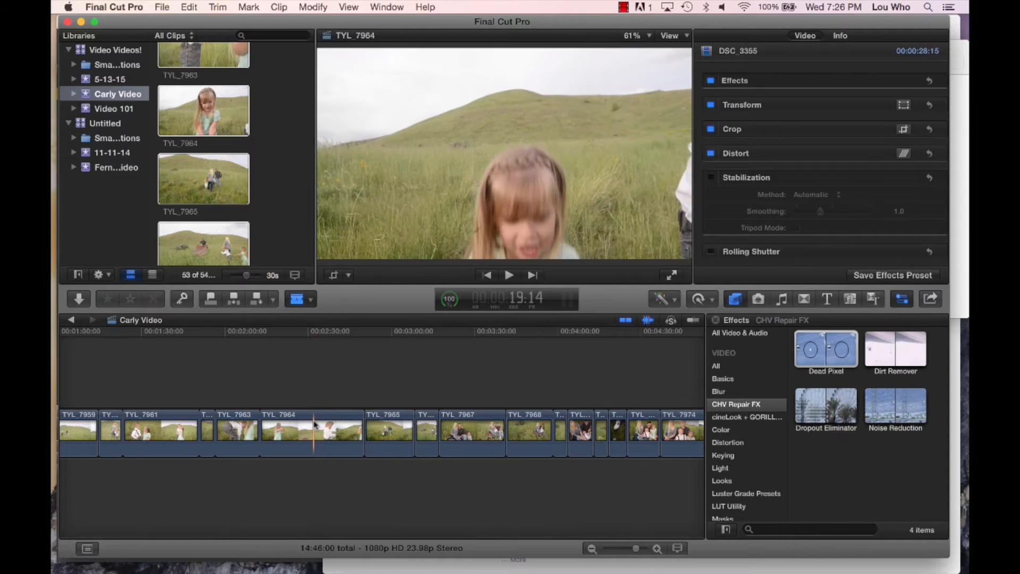
pyautogui.click(314, 418)
pyautogui.press('a')
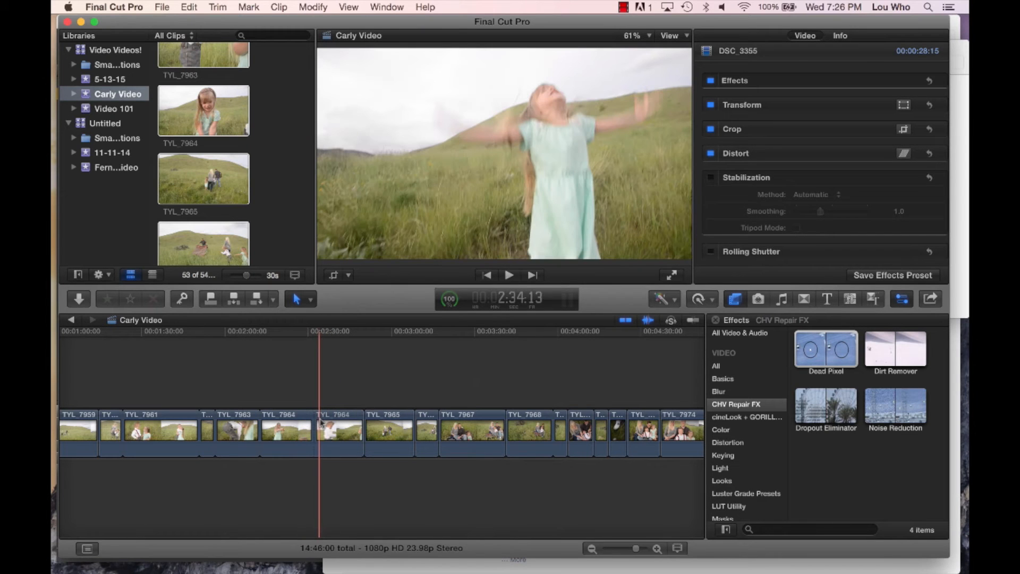
pyautogui.press('Up')
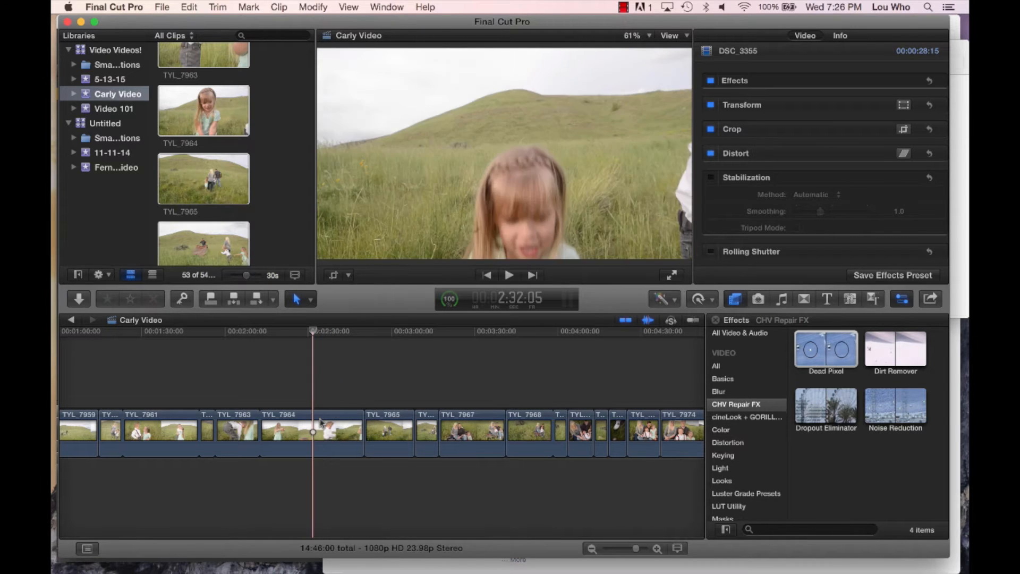
pyautogui.press('super+z')
# - Select clips TYL_7961, TYL_7959 and TYL_7958 in the timeline one at a time with the Select tool
pyautogui.hscroll(-2, 314, 417)
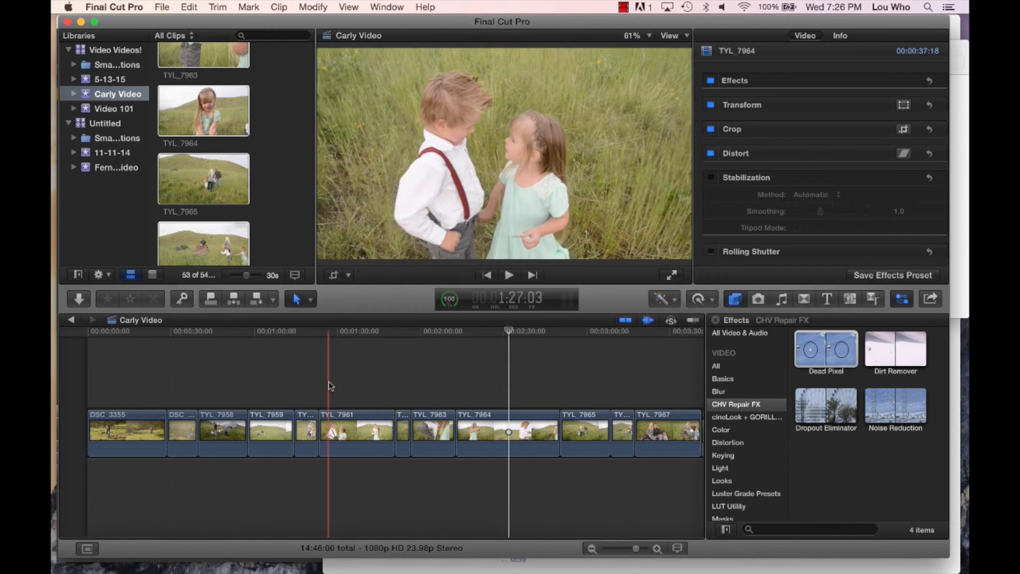
pyautogui.click(344, 428)
pyautogui.click(271, 430)
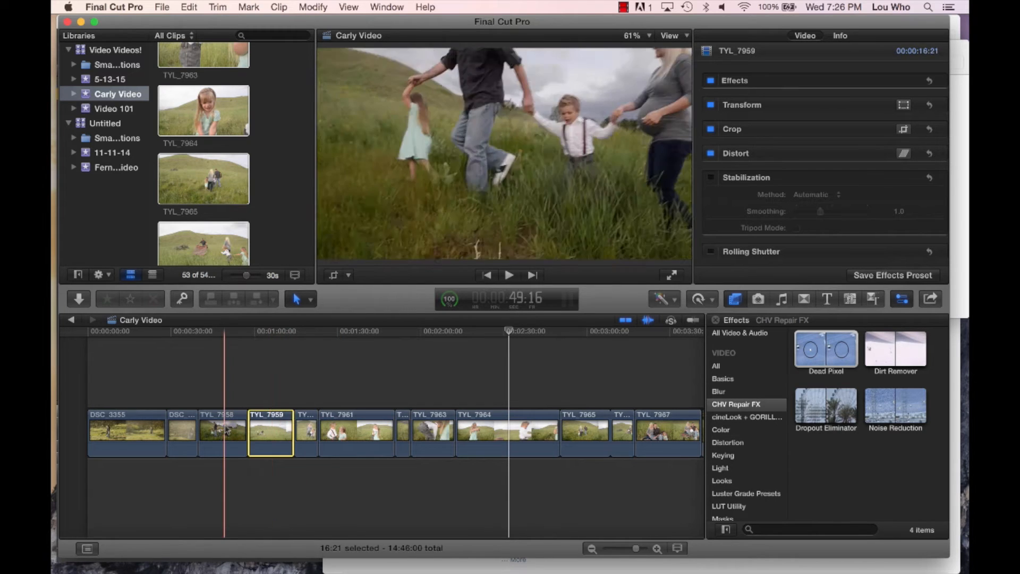
pyautogui.click(224, 431)
pyautogui.press('a')
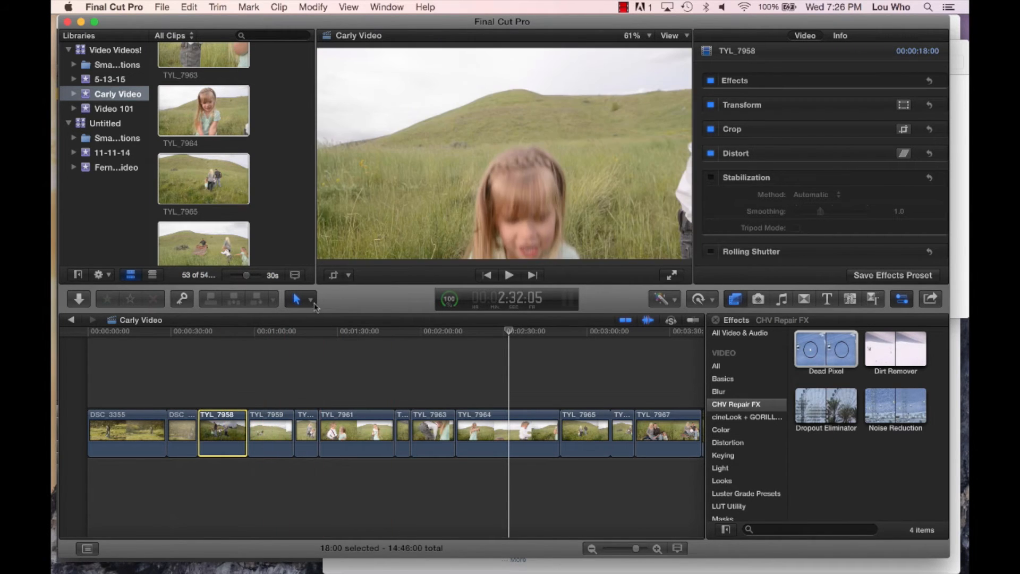
pyautogui.click(311, 300)
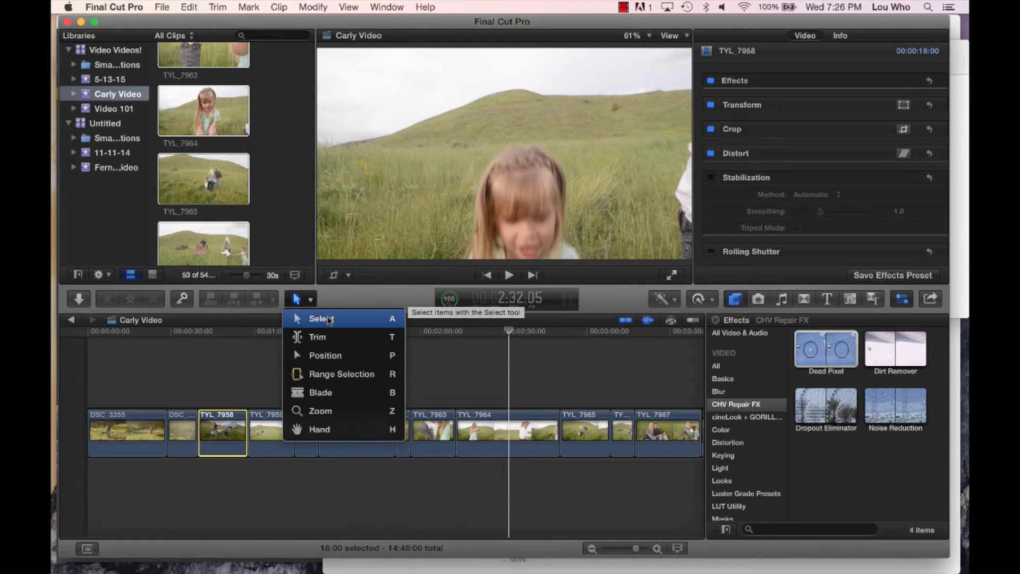
pyautogui.click(481, 381)
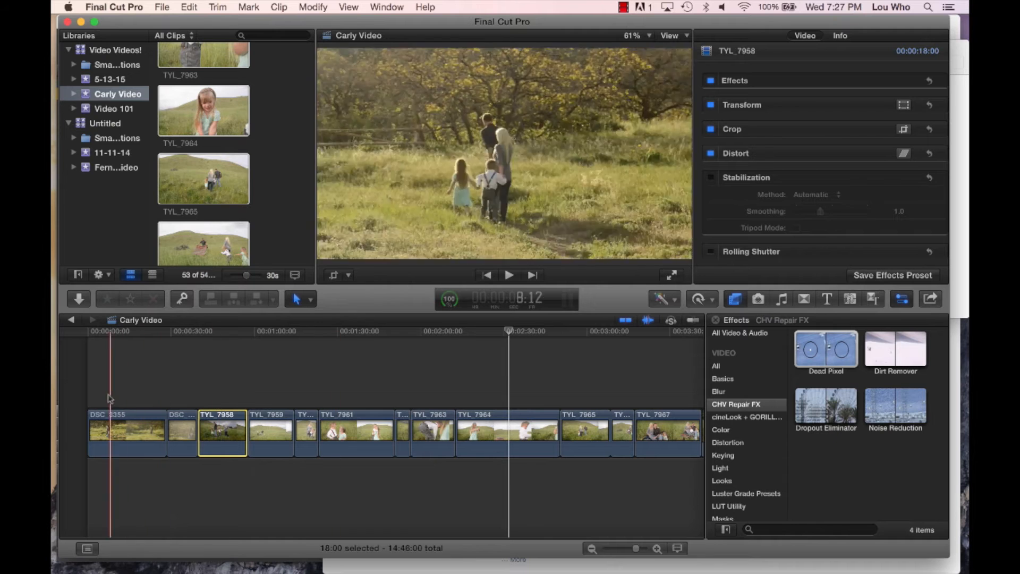
# - Play DSC_3355 from the start of the timeline and split it with the Blade tool at about 22 seconds
pyautogui.click(90, 399)
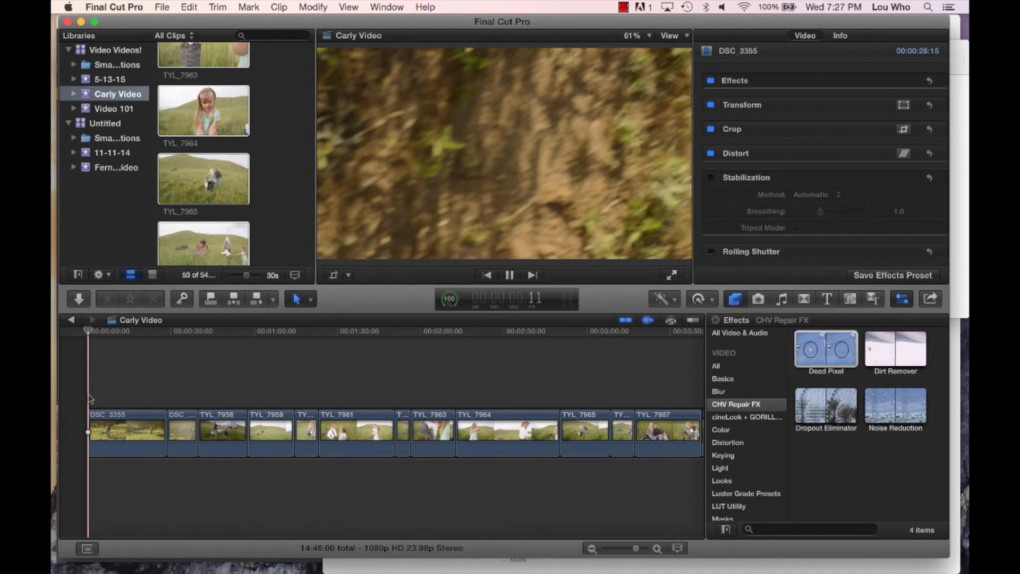
pyautogui.press('space')
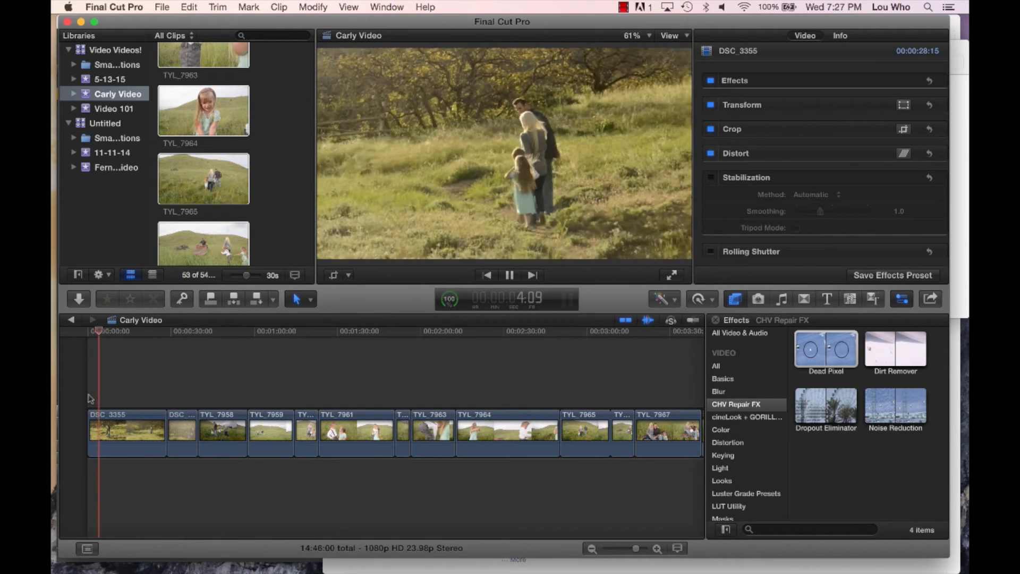
pyautogui.press('space')
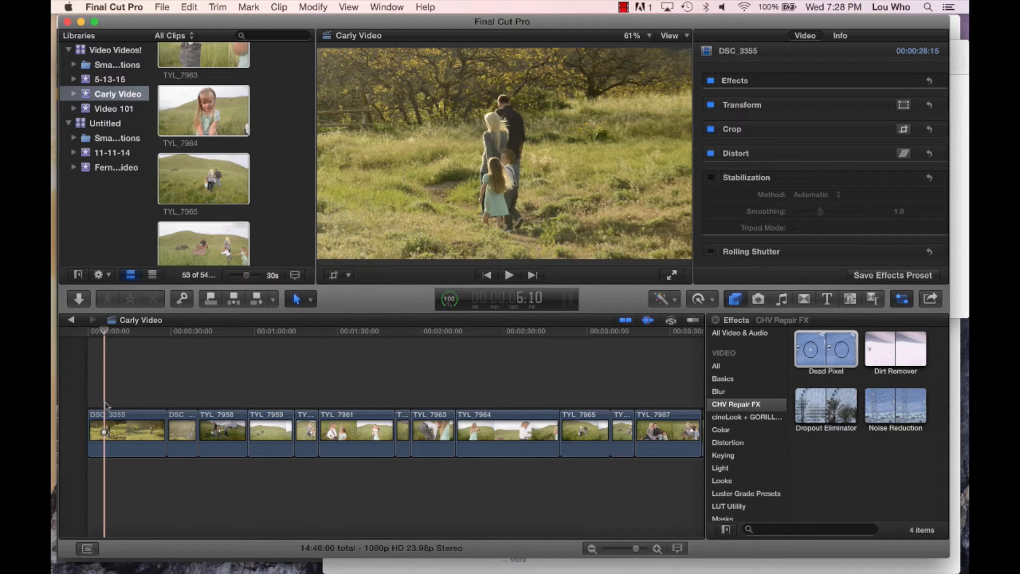
pyautogui.press('space')
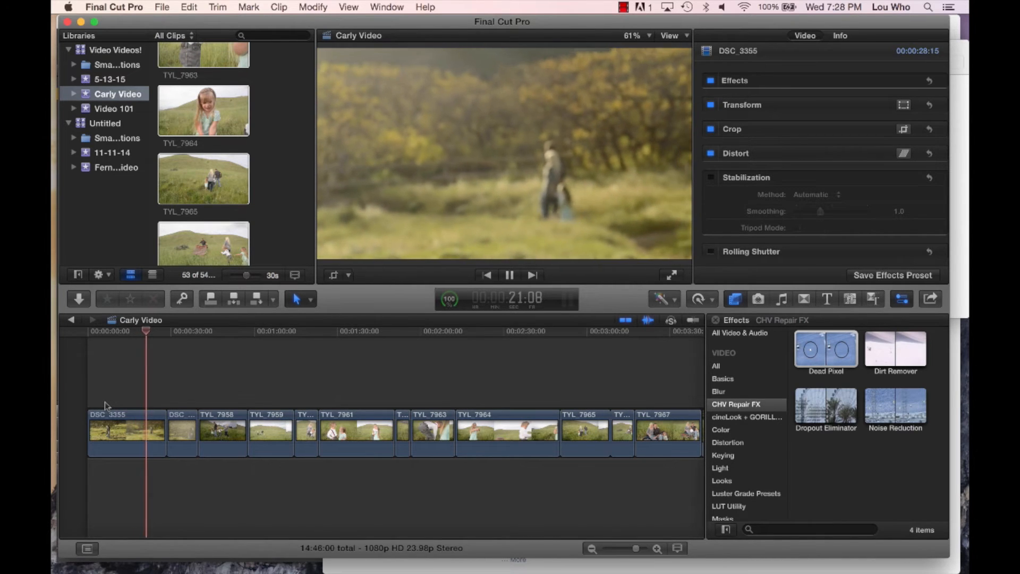
pyautogui.press('space')
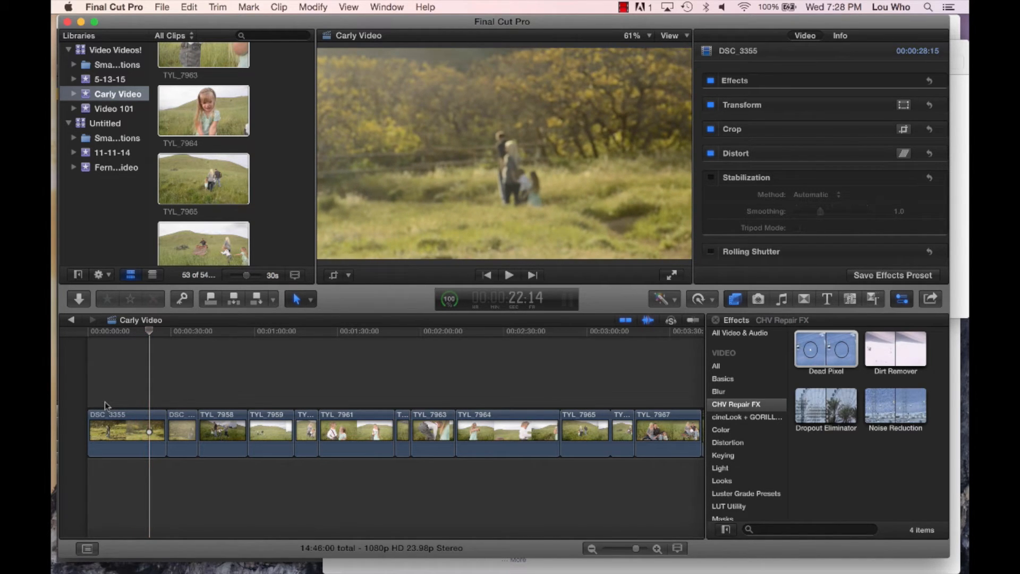
pyautogui.press('b')
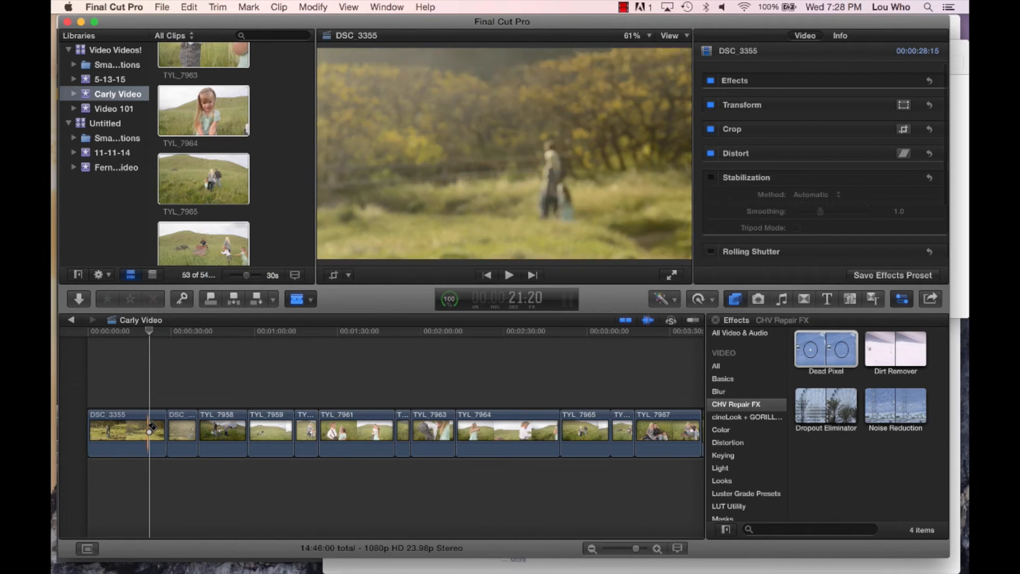
pyautogui.click(151, 427)
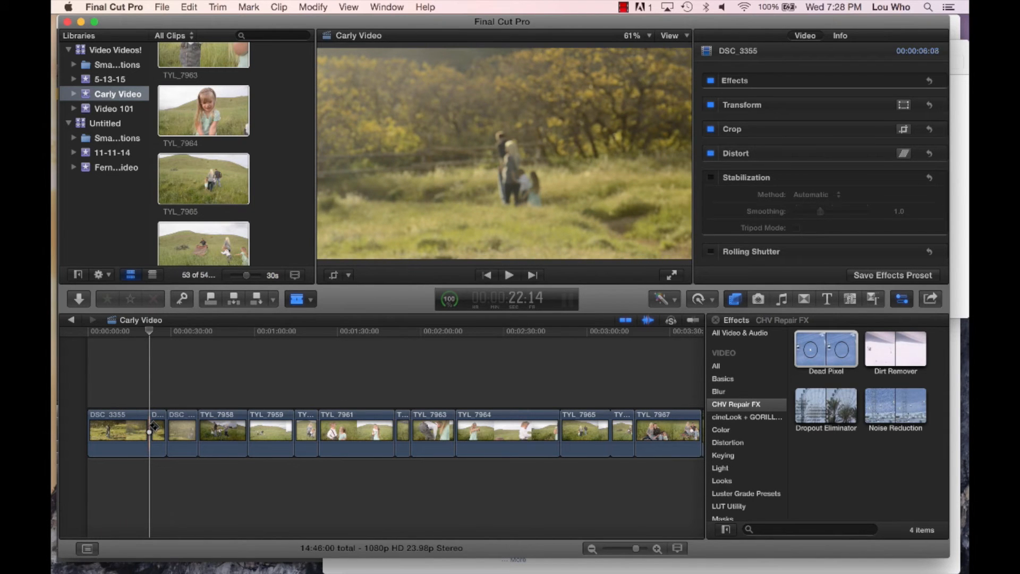
# - Delete the part of DSC_3355 before the cut
pyautogui.press('a')
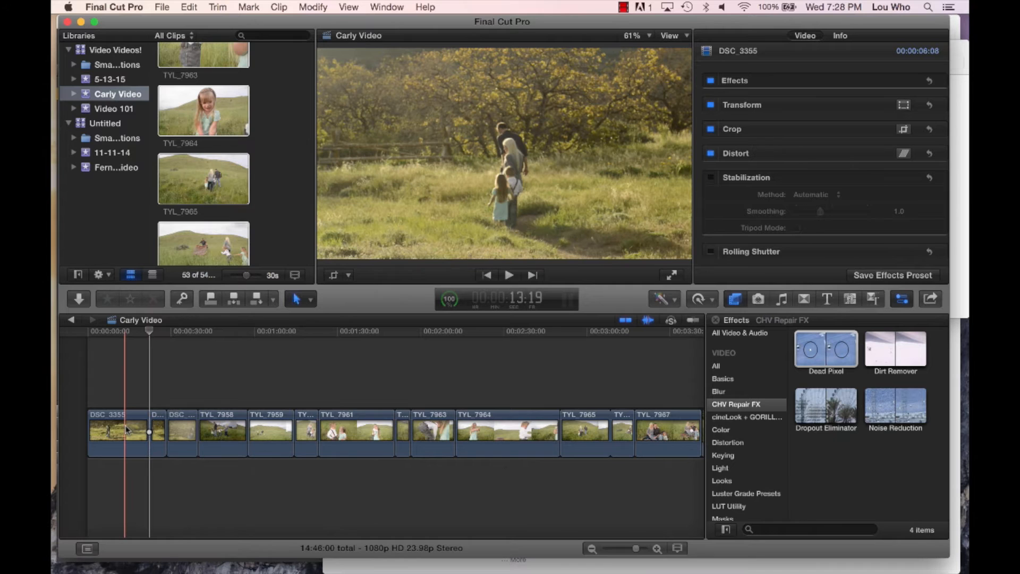
pyautogui.click(125, 425)
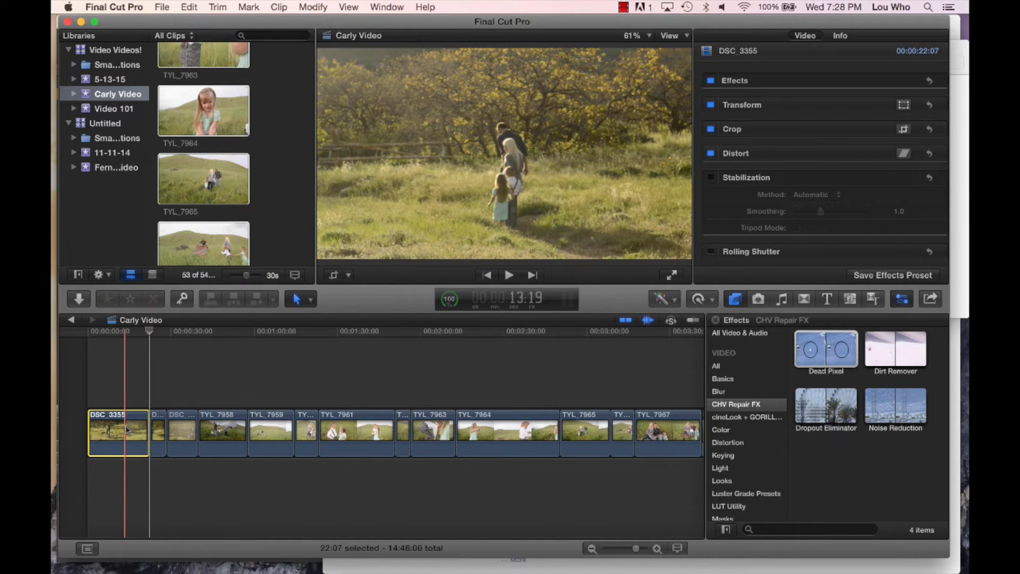
pyautogui.press('Delete')
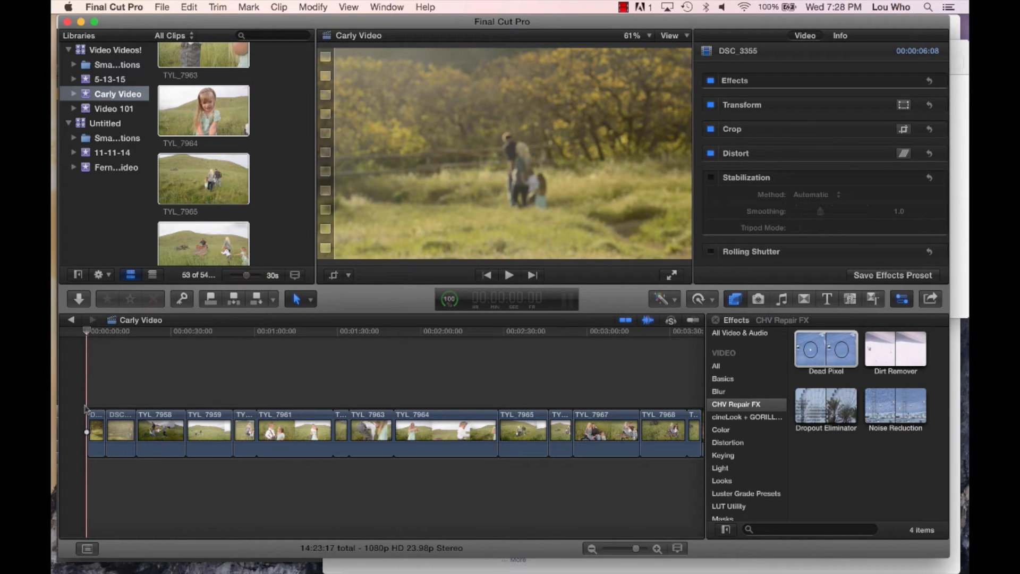
# - Play the remaining piece of DSC_3355, split it just past its middle, and delete the part before the new cut
pyautogui.press('space')
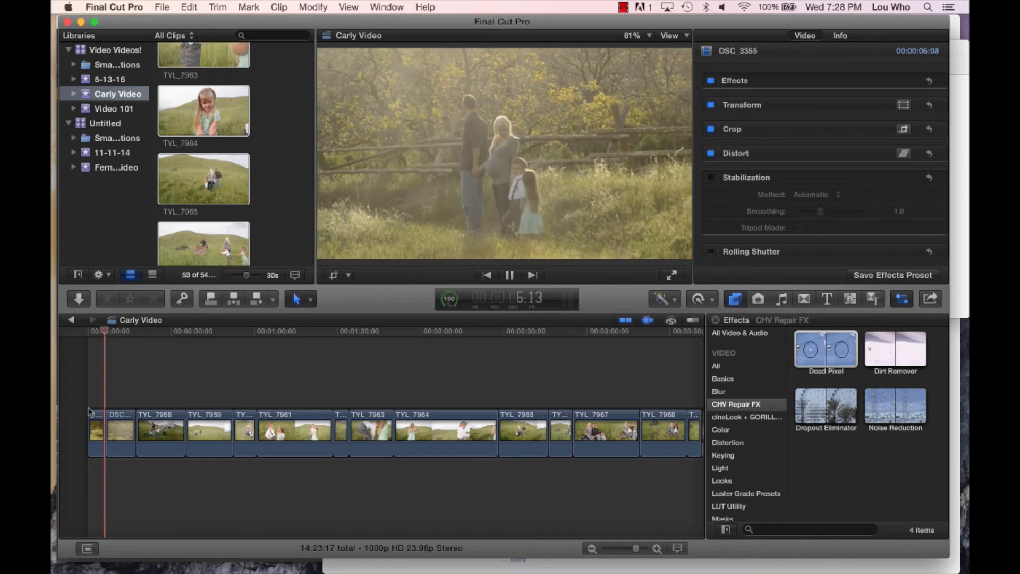
pyautogui.click(89, 410)
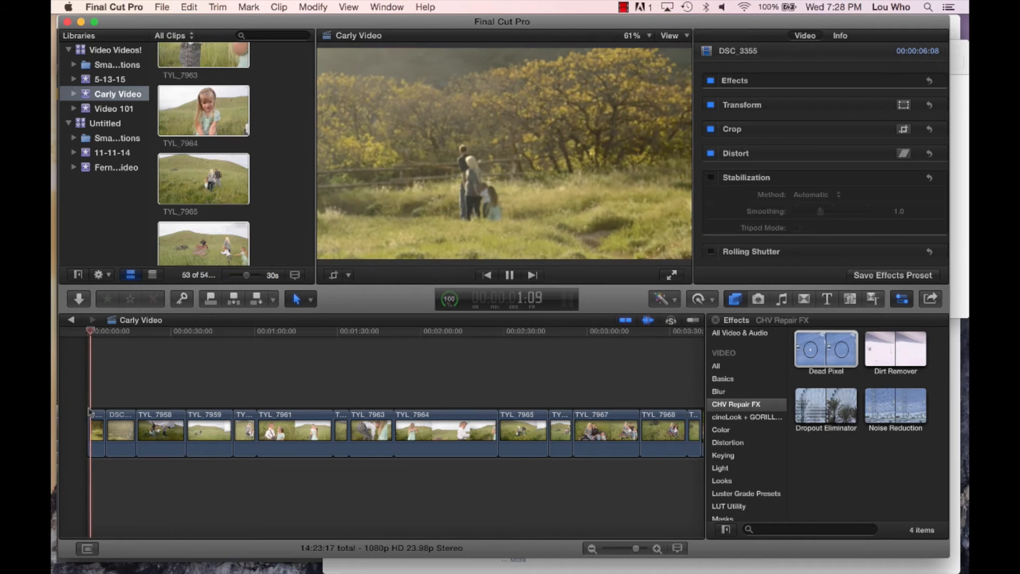
pyautogui.press('space')
pyautogui.press('b')
pyautogui.click(99, 419)
pyautogui.press('a')
pyautogui.click(95, 425)
pyautogui.press('Delete')
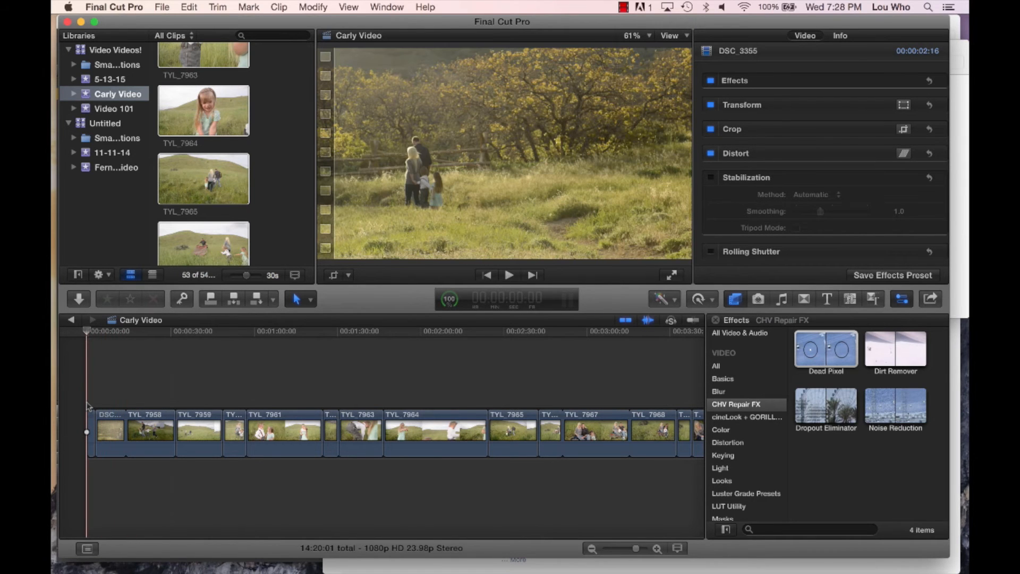
# - Play on into DSC_3356, split it about 5 seconds into the clip, and delete the part before the cut
pyautogui.press('space')
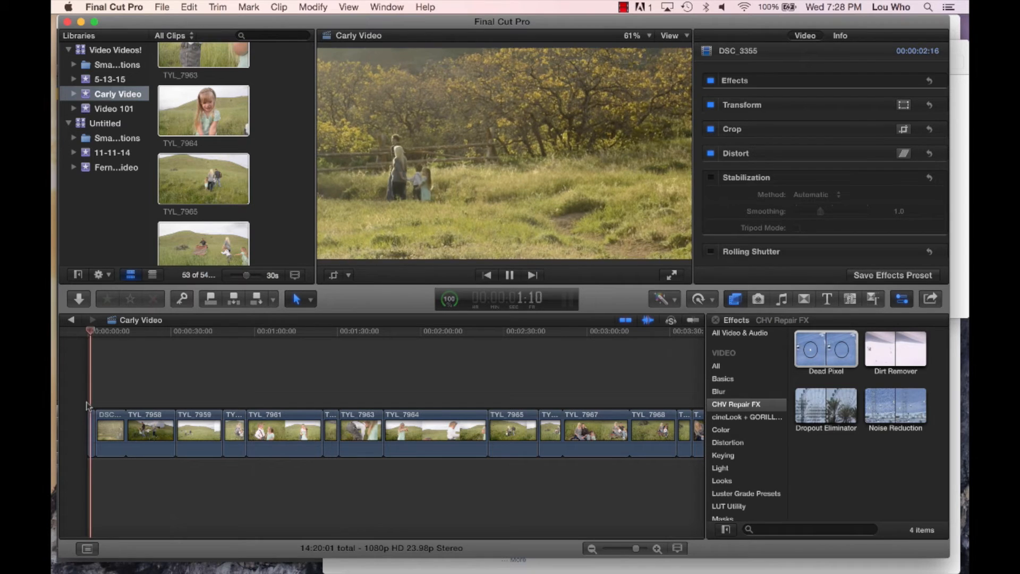
pyautogui.press('space')
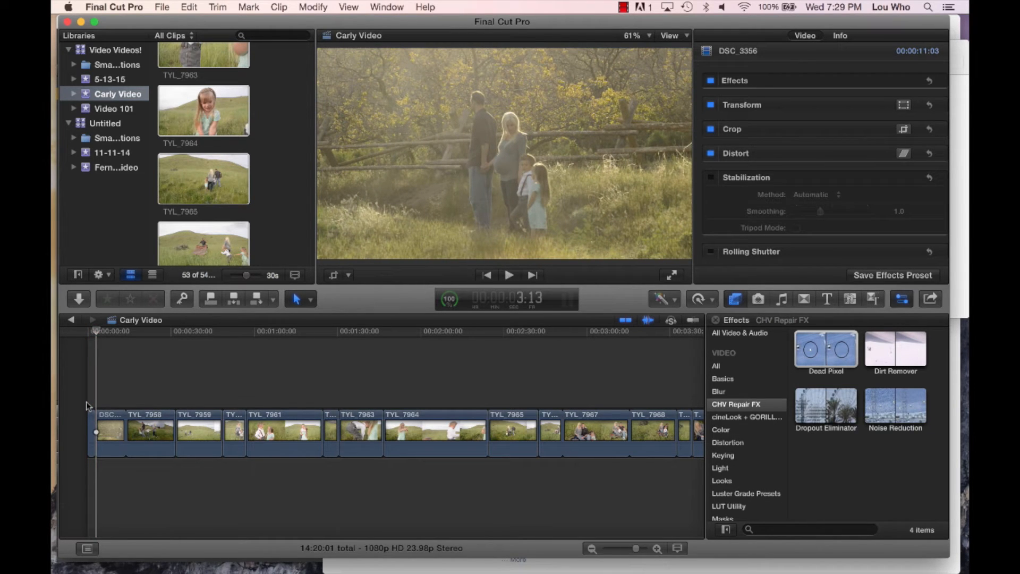
pyautogui.press('space')
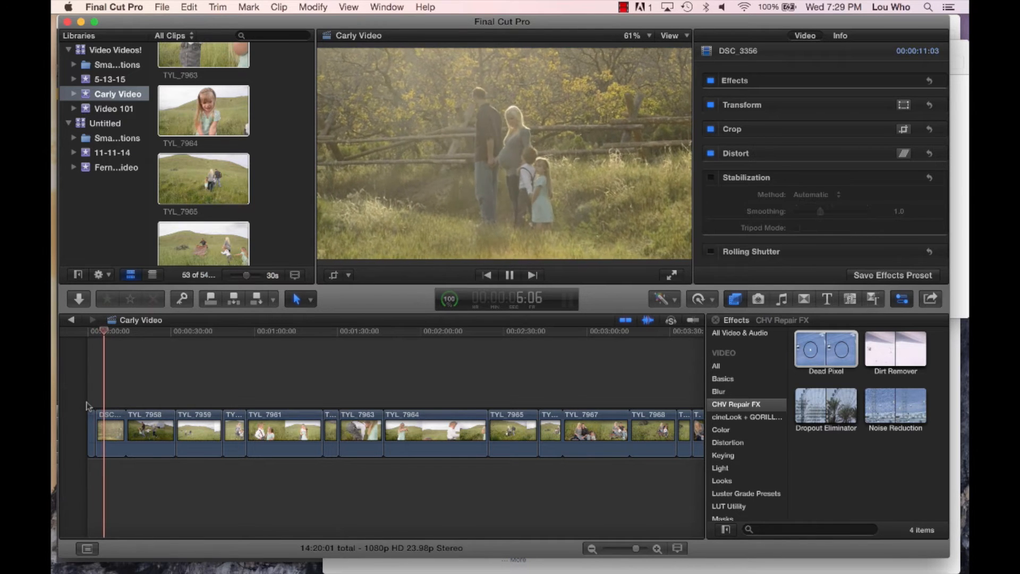
pyautogui.press('space')
pyautogui.press('b')
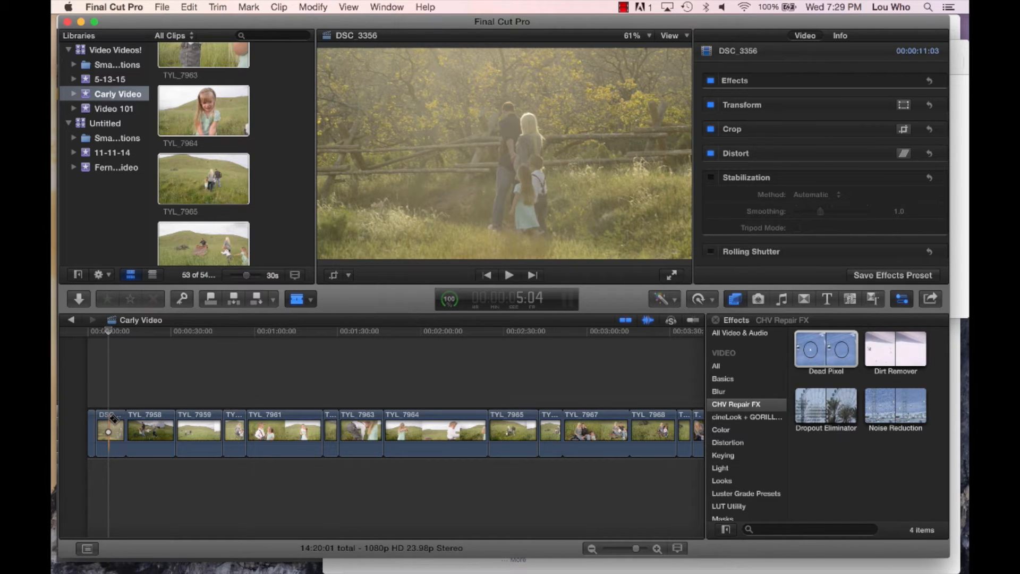
pyautogui.click(109, 425)
pyautogui.press('a')
pyautogui.click(102, 425)
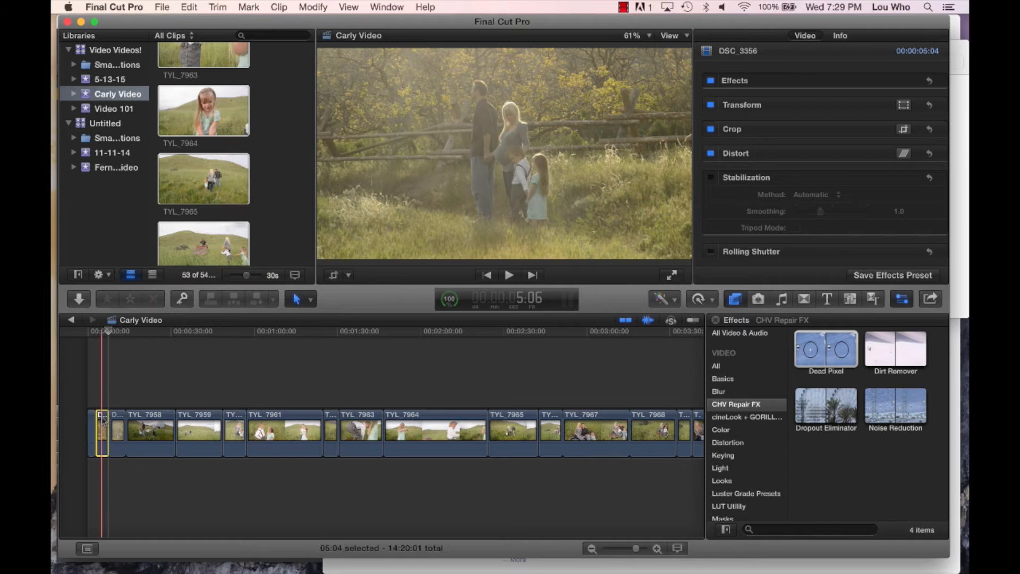
pyautogui.press('Delete')
# - Play the remaining piece of DSC_3356, split it at 7:19 on the timeline, and delete the short piece after the cut
pyautogui.press('space')
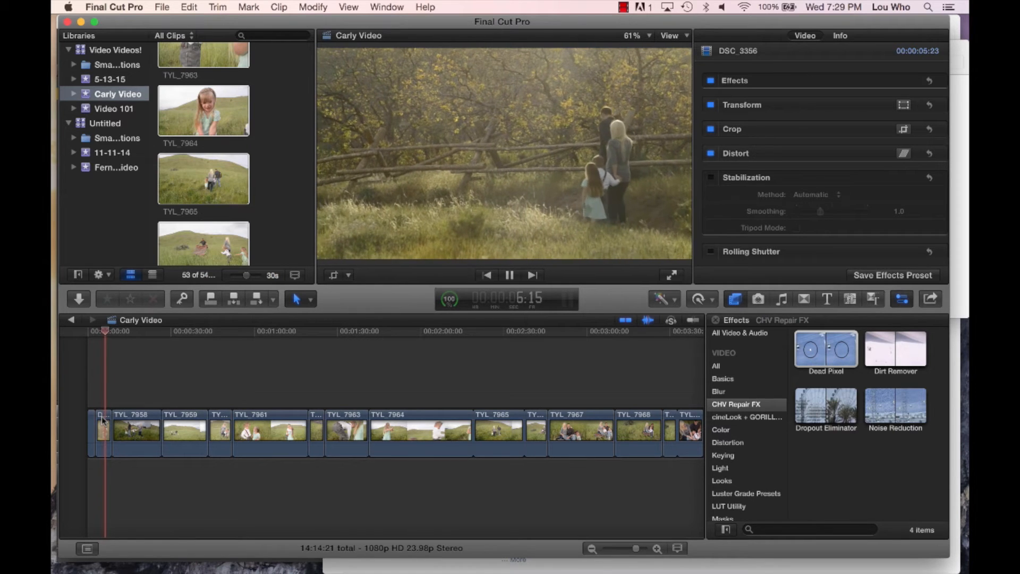
pyautogui.press('space')
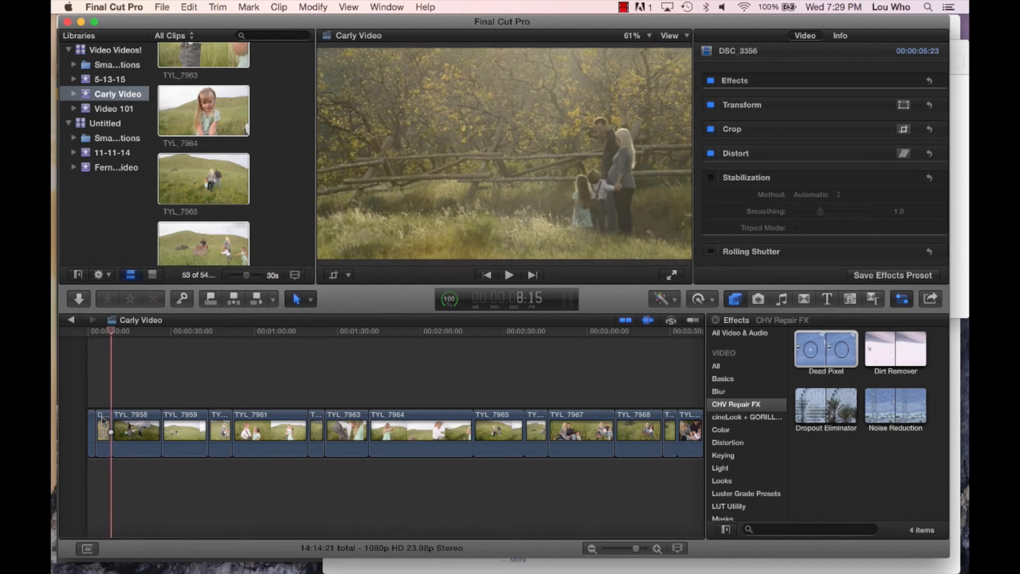
pyautogui.click(109, 400)
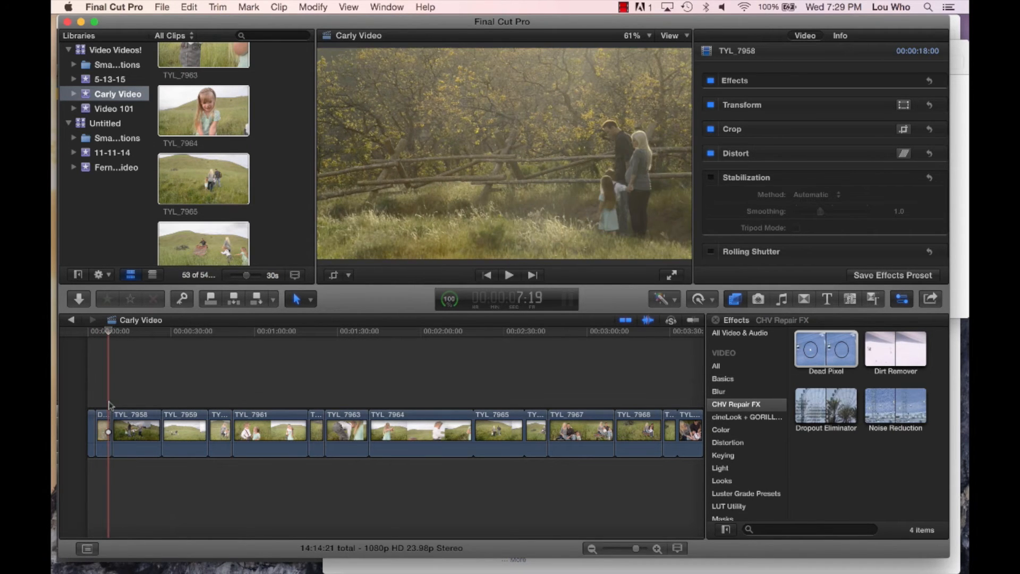
pyautogui.press('b')
pyautogui.click(108, 417)
pyautogui.press('a')
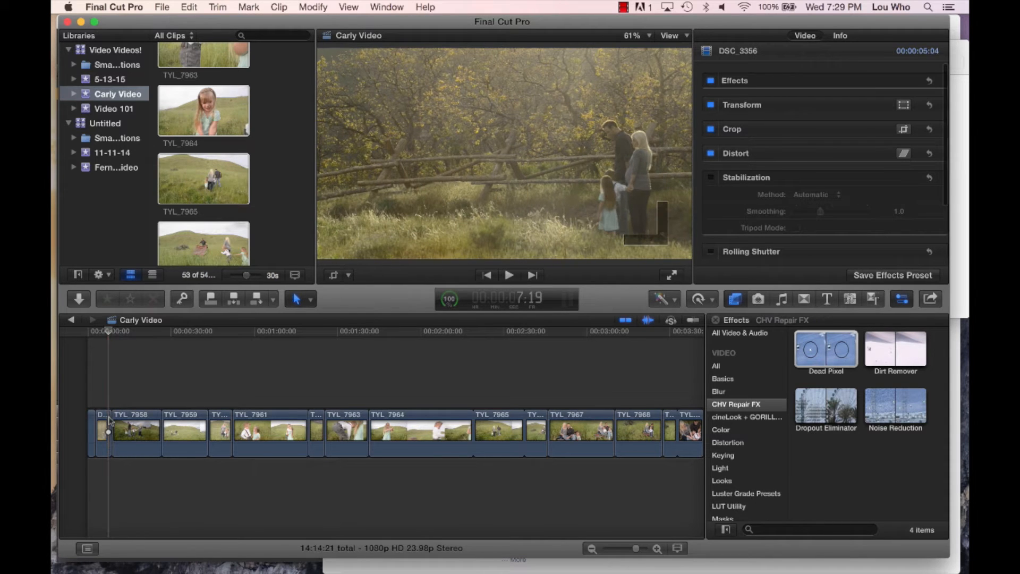
pyautogui.click(109, 420)
pyautogui.press('Delete')
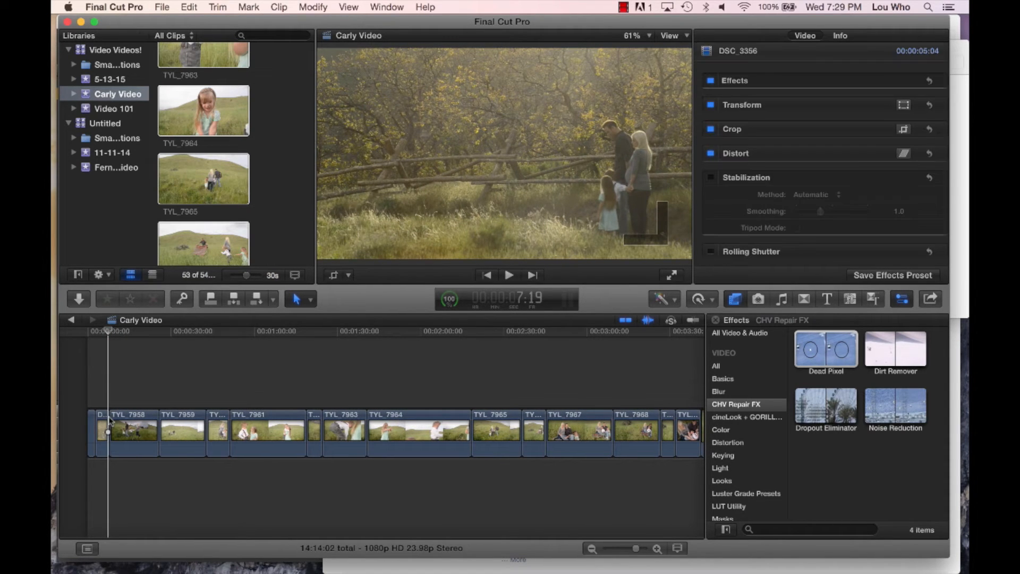
# - Split TYL_7958 about 13 seconds into the clip and delete both resulting pieces, starting with the first
pyautogui.press('space')
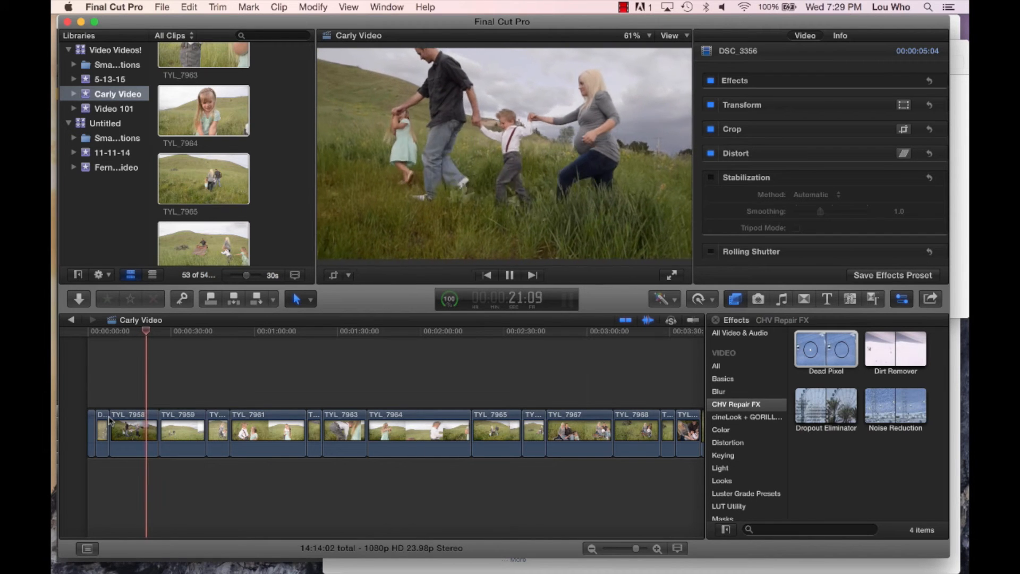
pyautogui.press('space')
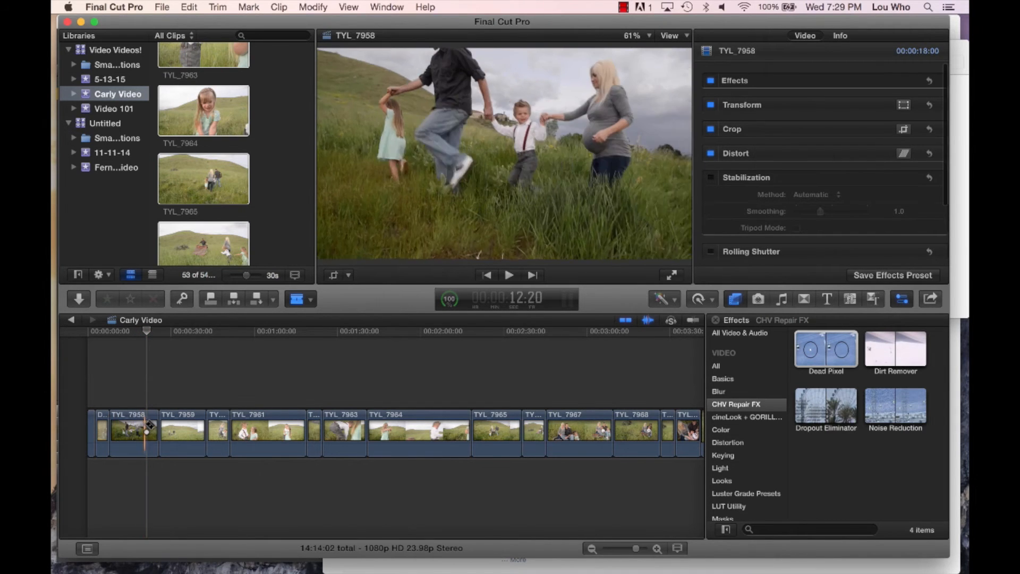
pyautogui.click(146, 429)
pyautogui.press('a')
pyautogui.click(131, 428)
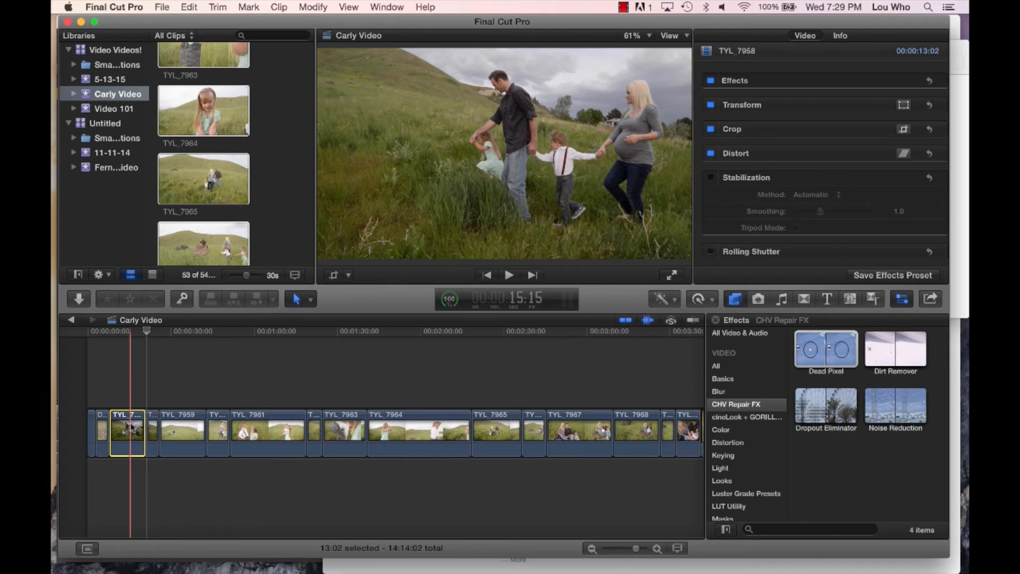
pyautogui.press('BackSpace')
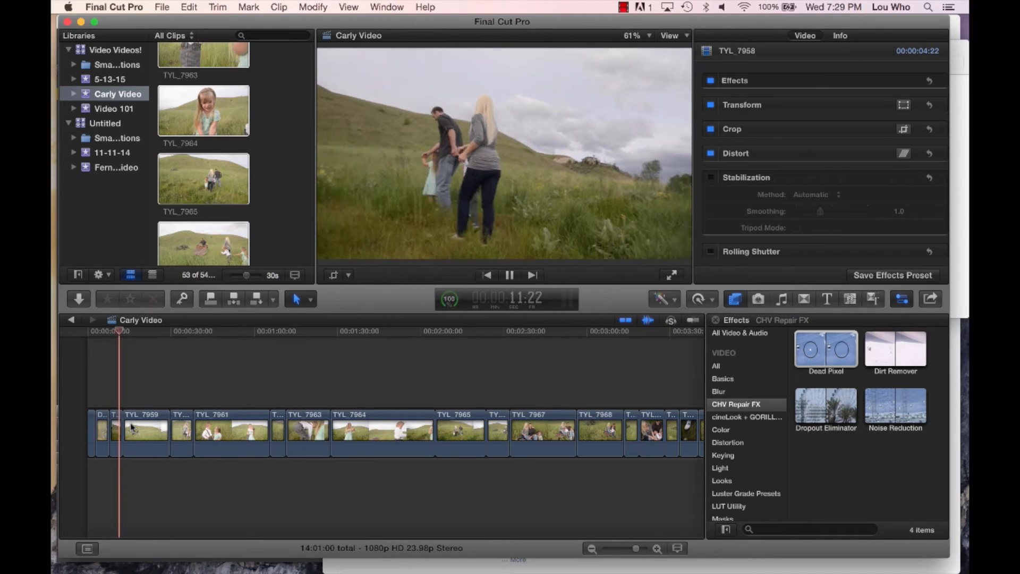
pyautogui.click(113, 419)
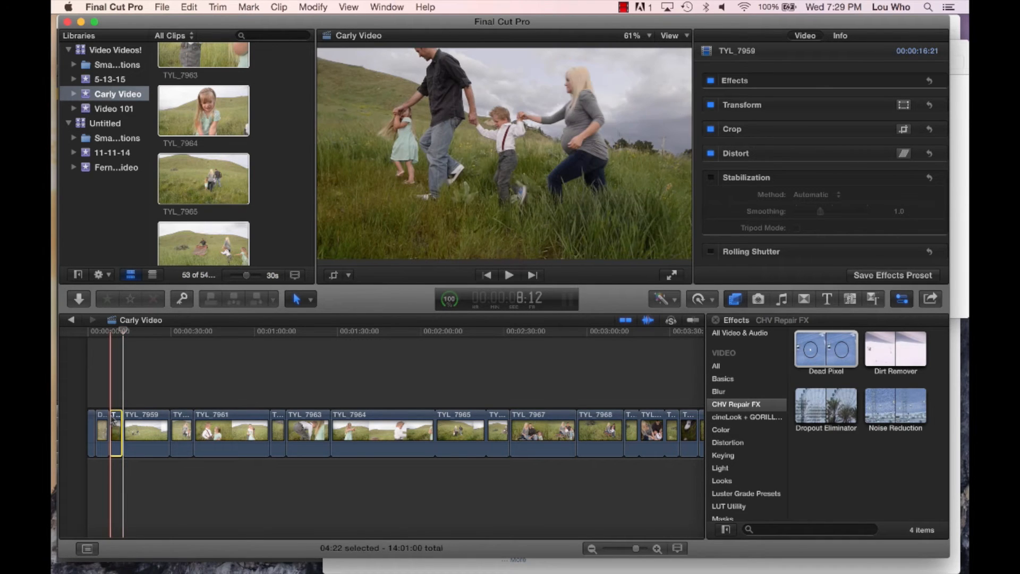
pyautogui.press('Delete')
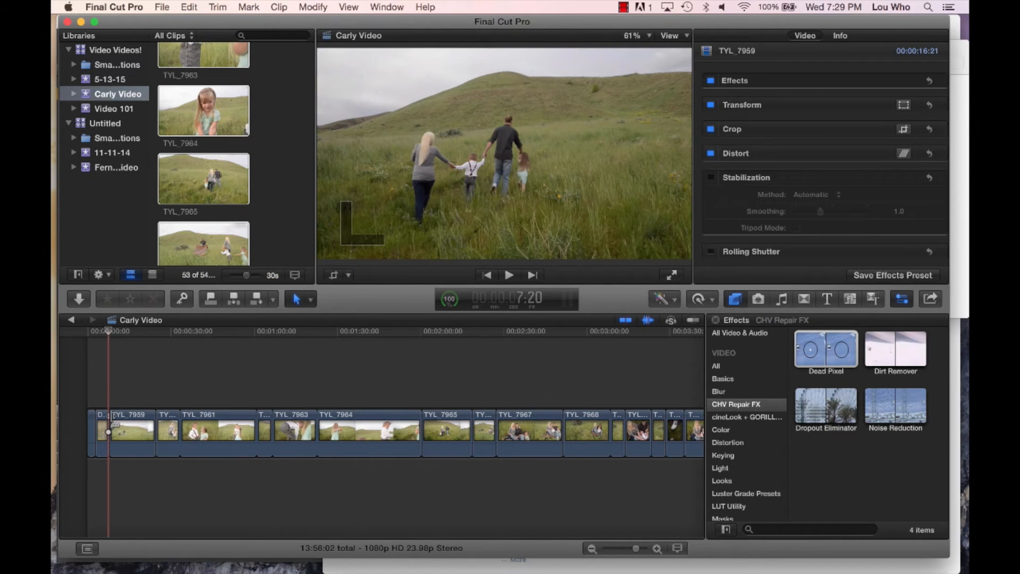
# - Play TYL_7959, split it about 9 seconds into the clip, and delete the part after the cut
pyautogui.press('space')
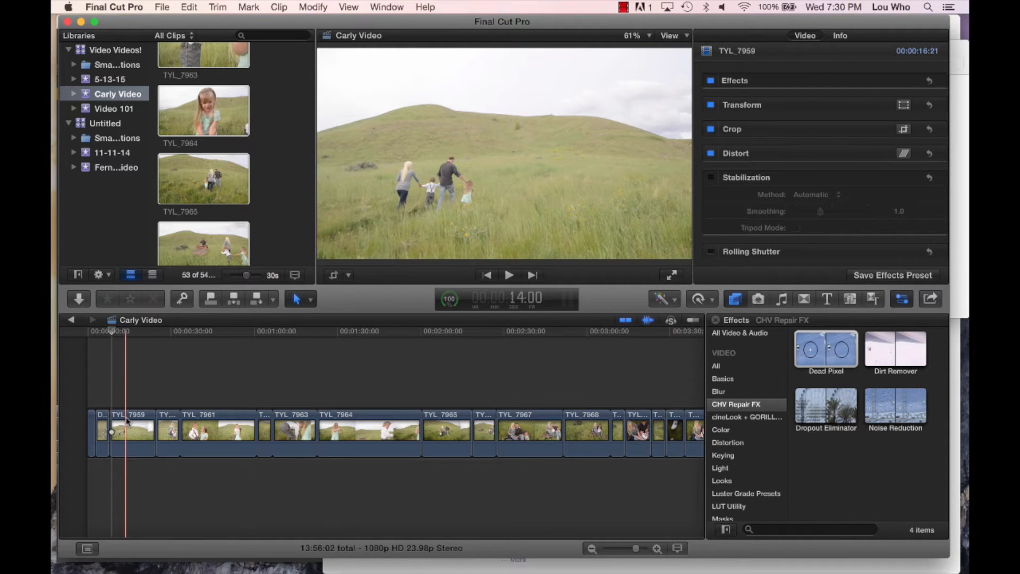
pyautogui.press('space')
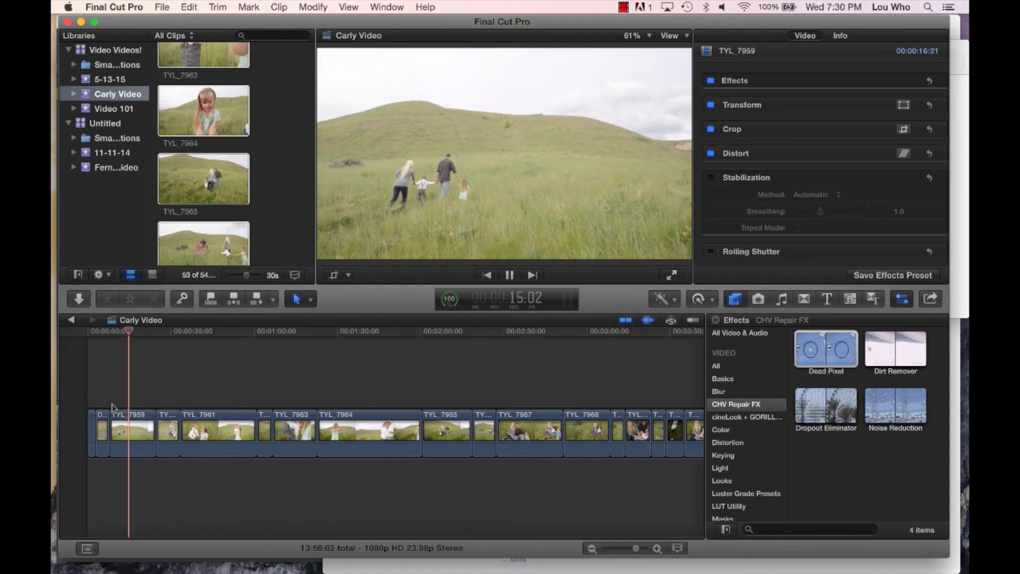
pyautogui.press('space')
pyautogui.press('b')
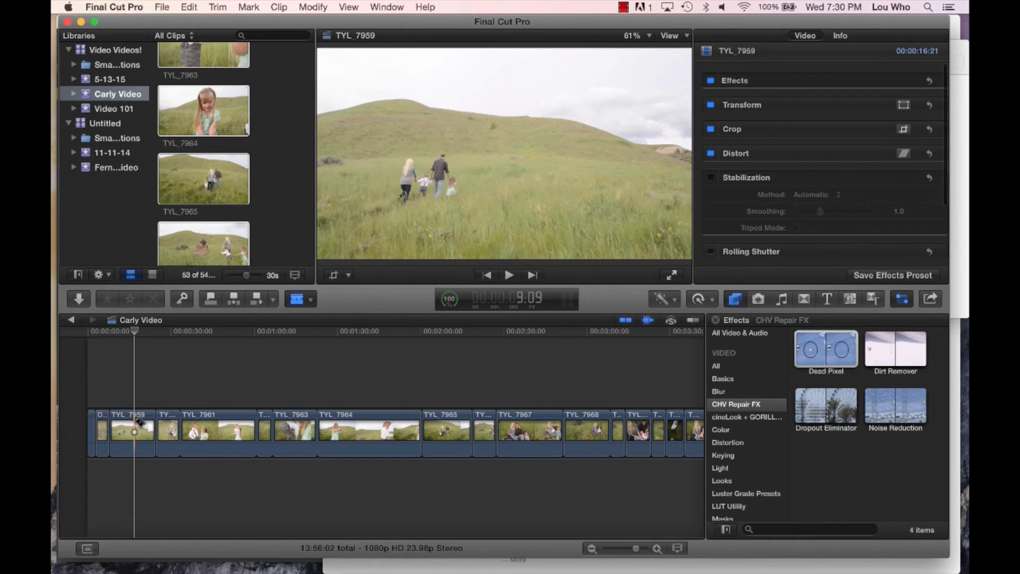
pyautogui.click(137, 423)
pyautogui.press('a')
pyautogui.click(152, 426)
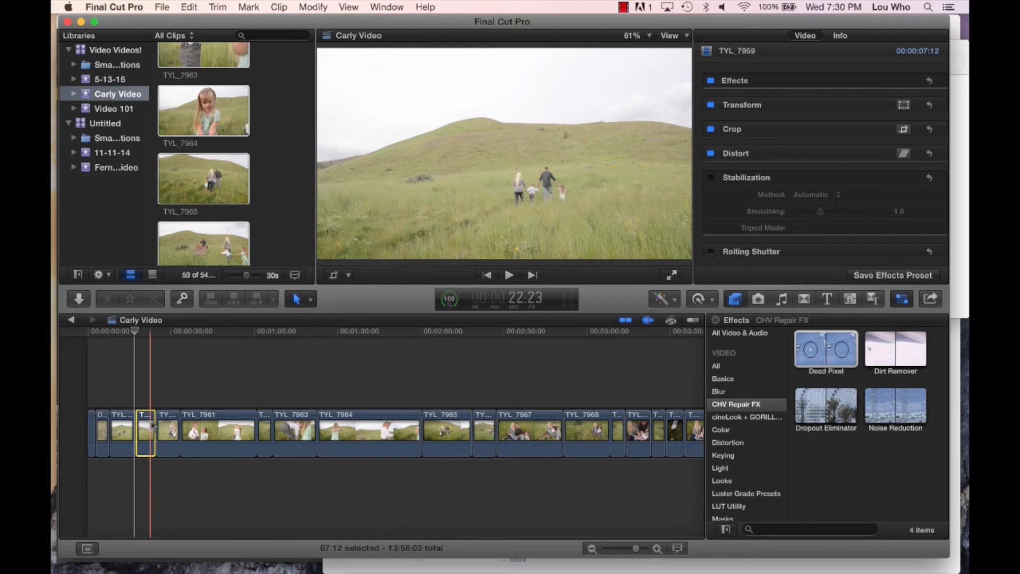
pyautogui.press('Delete')
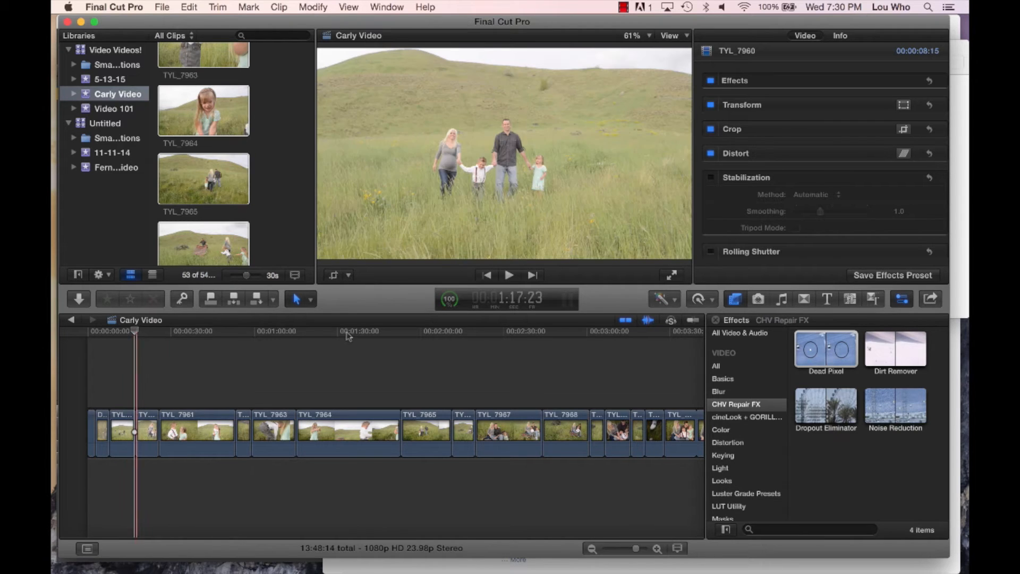
# - Trim the cut between TYL_7959 and TYL_7960 so that the end of TYL_7959 extends by 6 frames
pyautogui.click(311, 299)
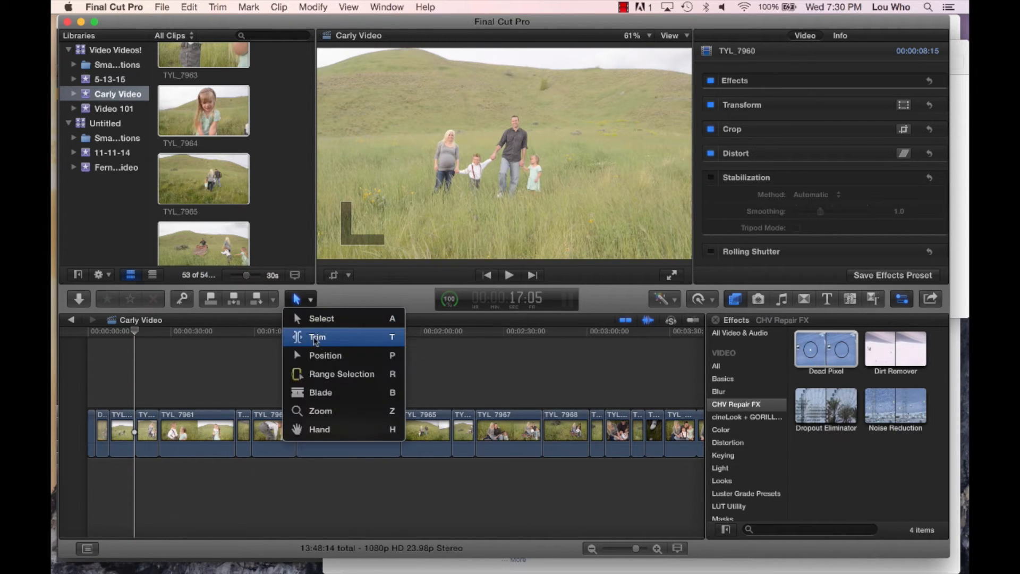
pyautogui.click(144, 383)
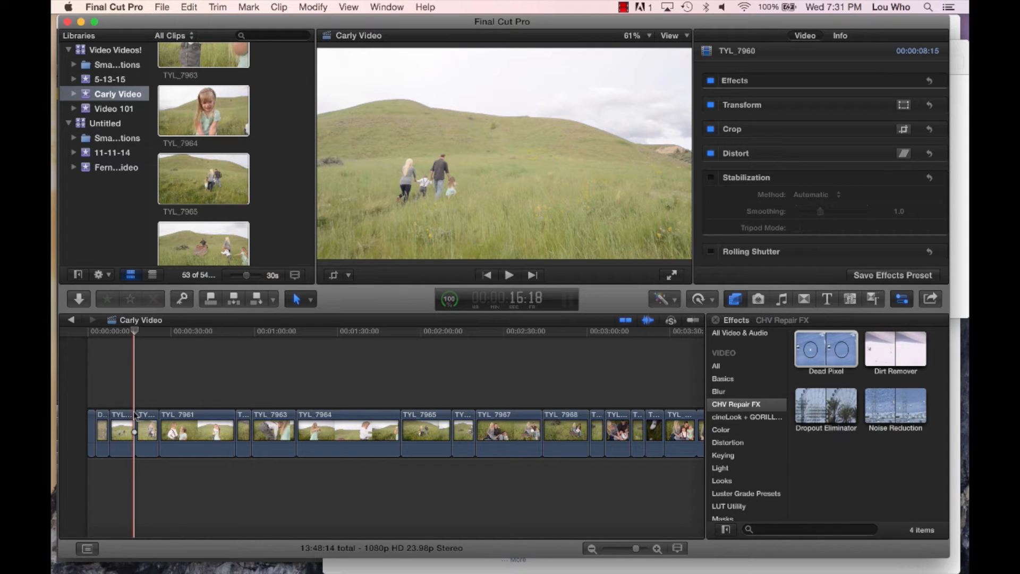
pyautogui.moveTo(136, 415)
pyautogui.mouseDown()
pyautogui.moveTo(154, 424)
pyautogui.moveTo(136, 419)
pyautogui.mouseUp()
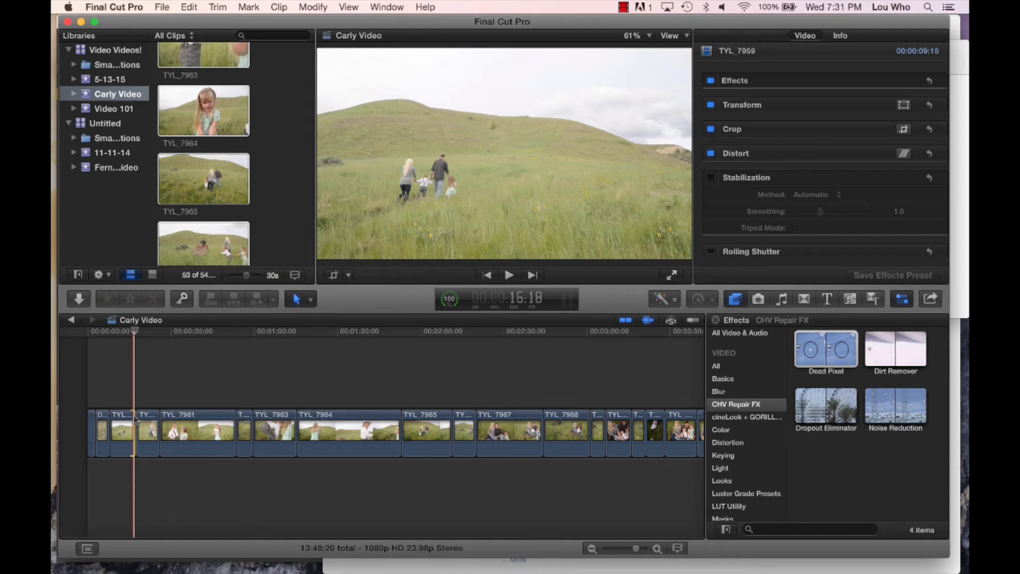
# - Play on through TYL_7960 into TYL_7961, replay the start of TYL_7961, and split it at 30:02 on the timeline
pyautogui.press('space')
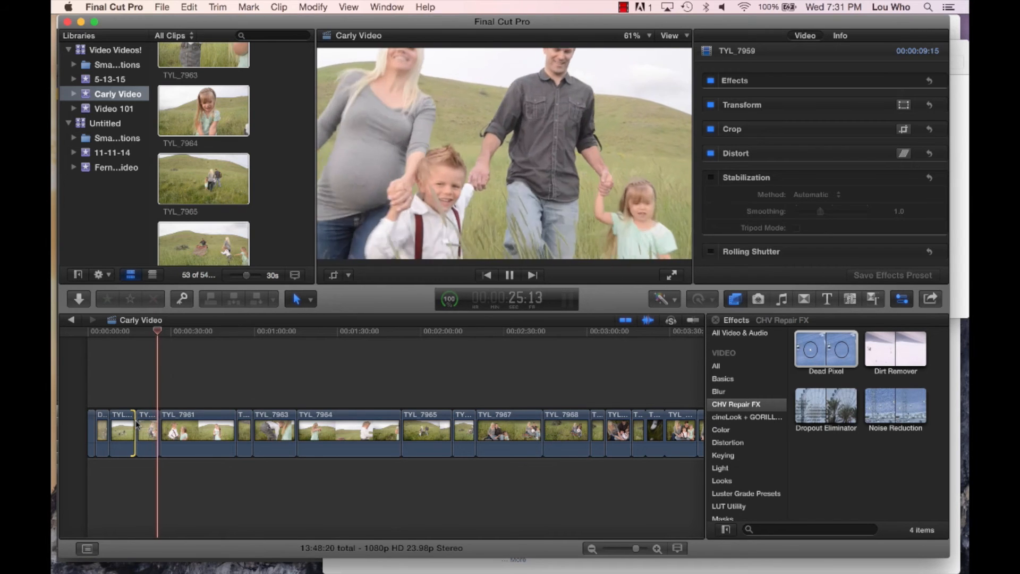
pyautogui.hscroll(2, 135, 425)
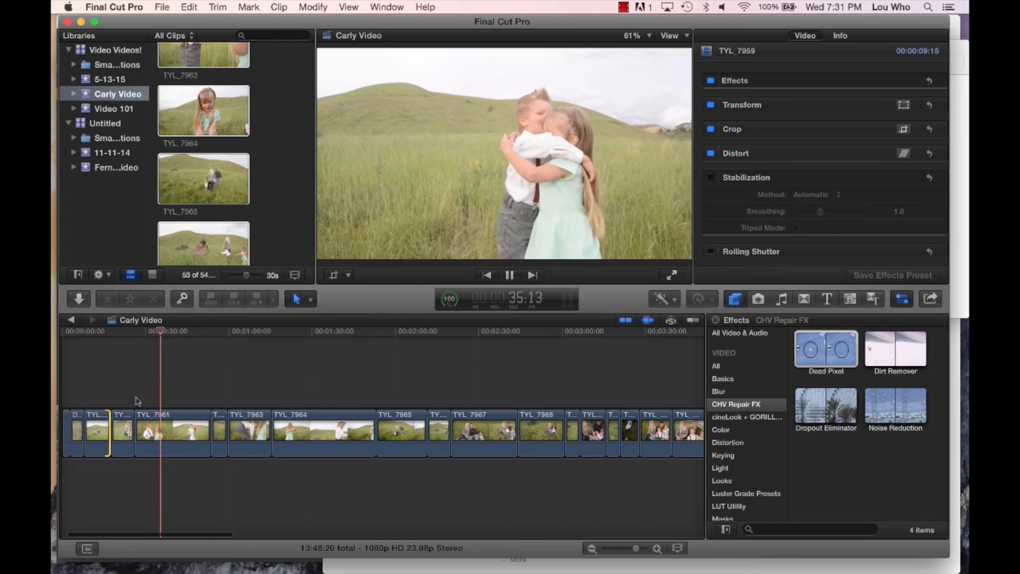
pyautogui.press('space')
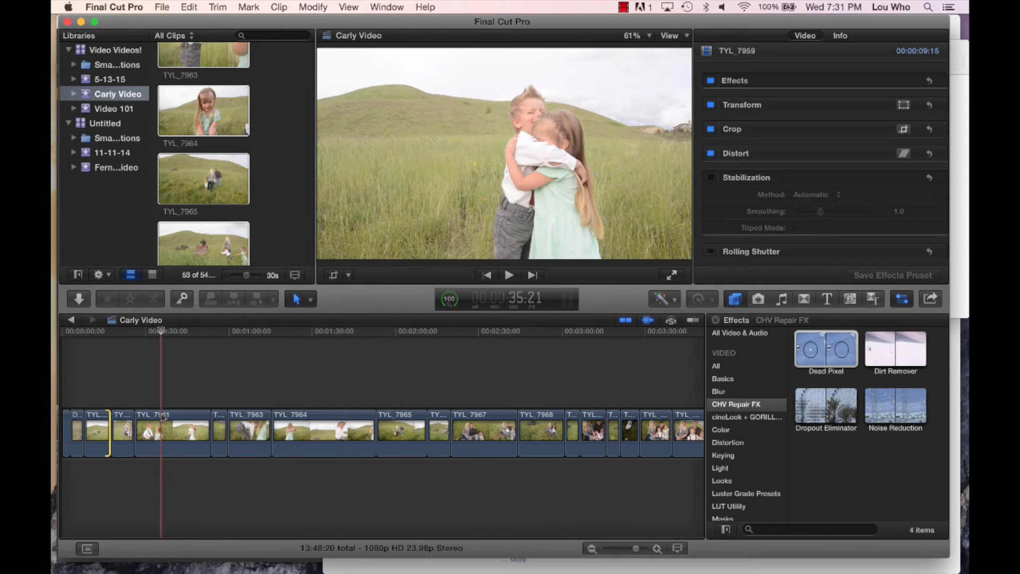
pyautogui.click(136, 404)
pyautogui.press('space')
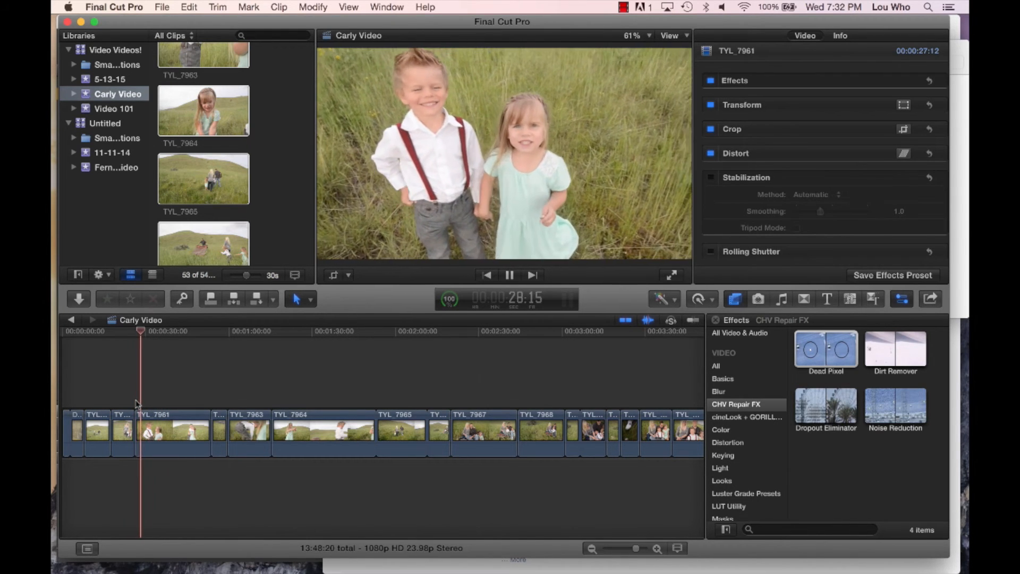
pyautogui.press('space')
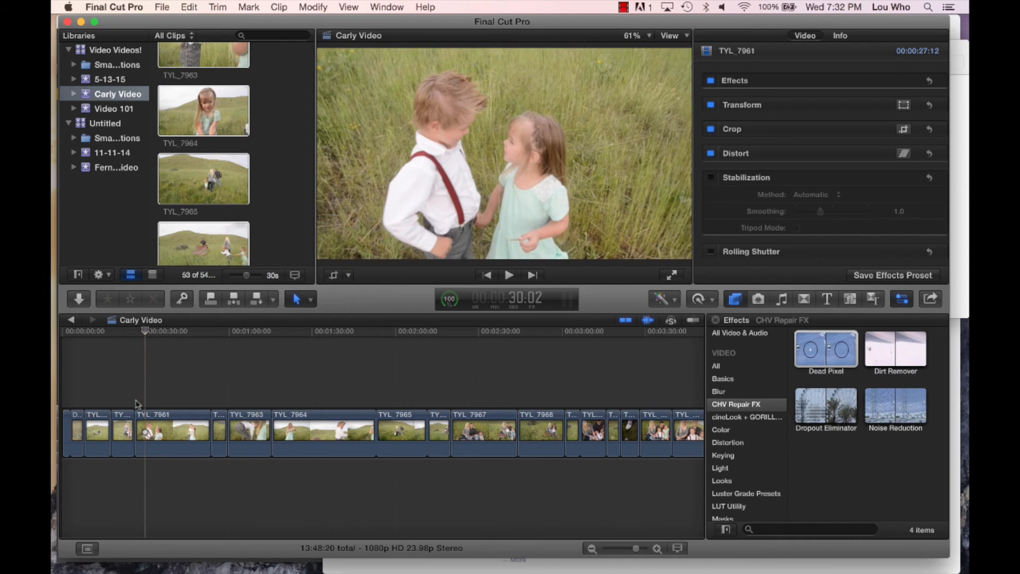
pyautogui.press('super+b')
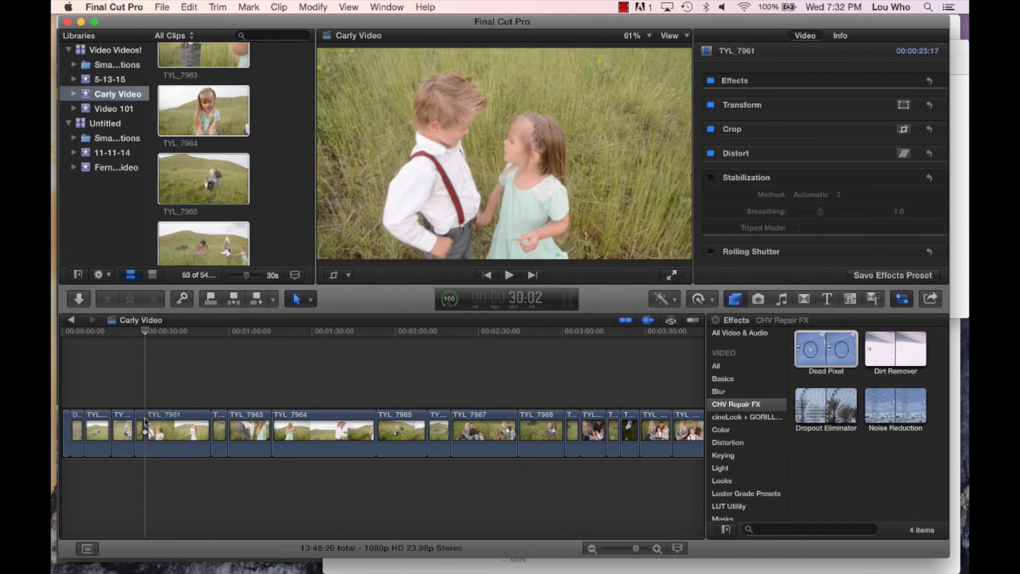
# - Play the piece of TYL_7961 after the cut, split it about 6 seconds in, and delete the part before the new cut
pyautogui.press('space')
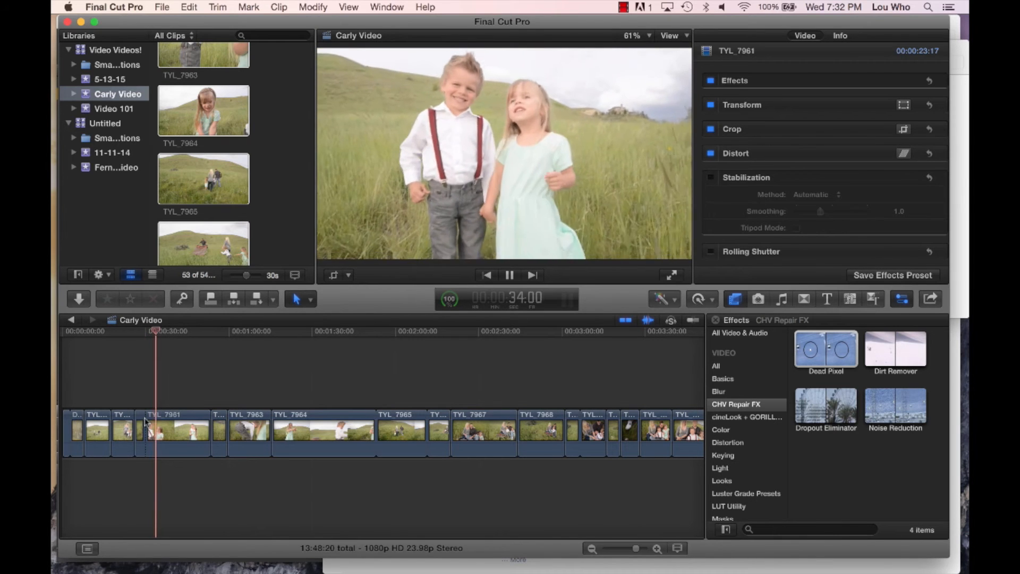
pyautogui.press('space')
pyautogui.press('b')
pyautogui.click(163, 426)
pyautogui.press('a')
pyautogui.click(156, 426)
pyautogui.press('Delete')
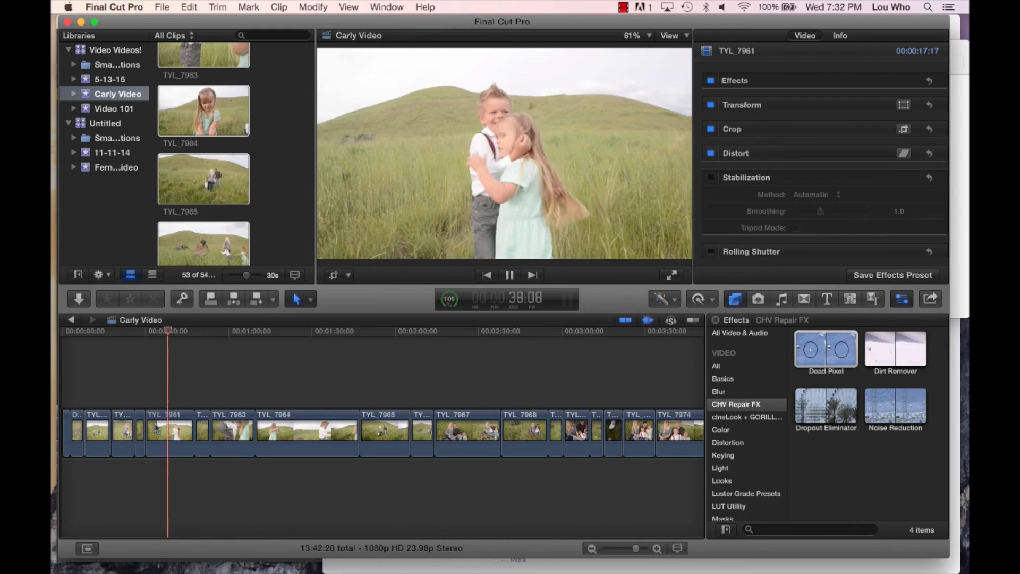
# - Split the 17:17 piece of TYL_7961 9:10 in, and delete the part before the cut
pyautogui.press('space')
pyautogui.press('b')
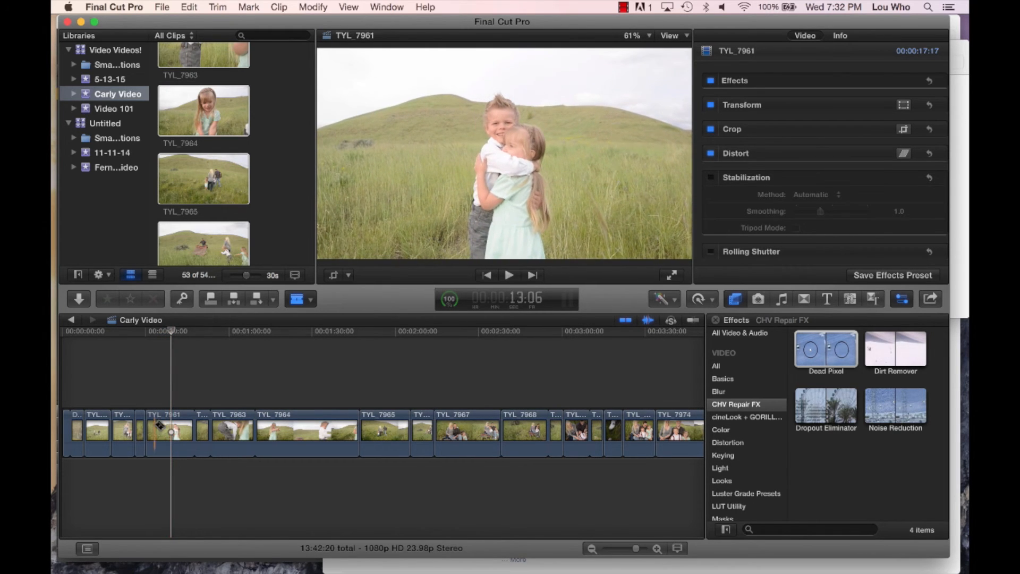
pyautogui.click(171, 429)
pyautogui.press('a')
pyautogui.click(160, 431)
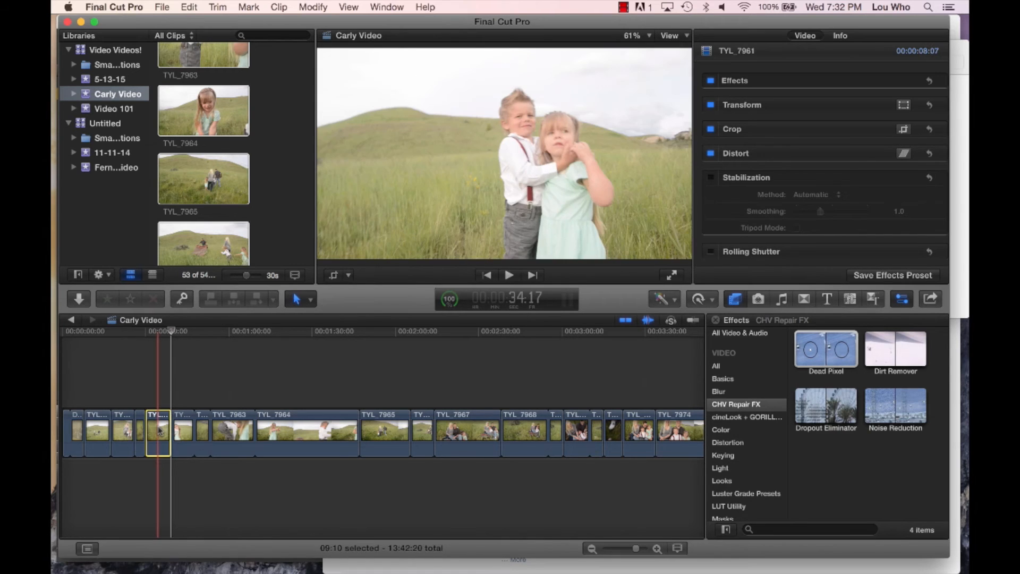
pyautogui.press('Delete')
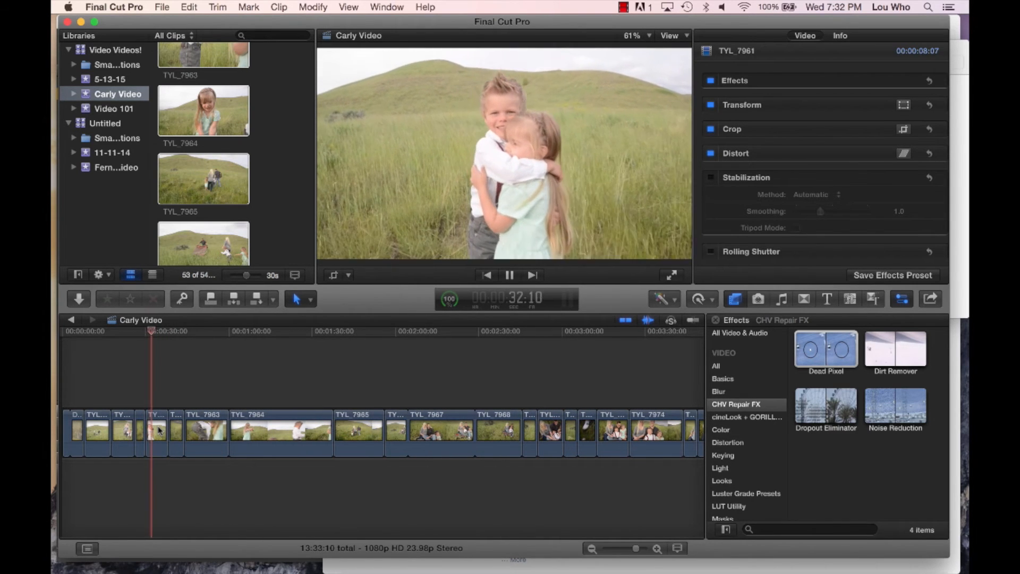
# - Split the last piece of TYL_7961 about 3.5 seconds in, and delete the part after the cut
pyautogui.press('b')
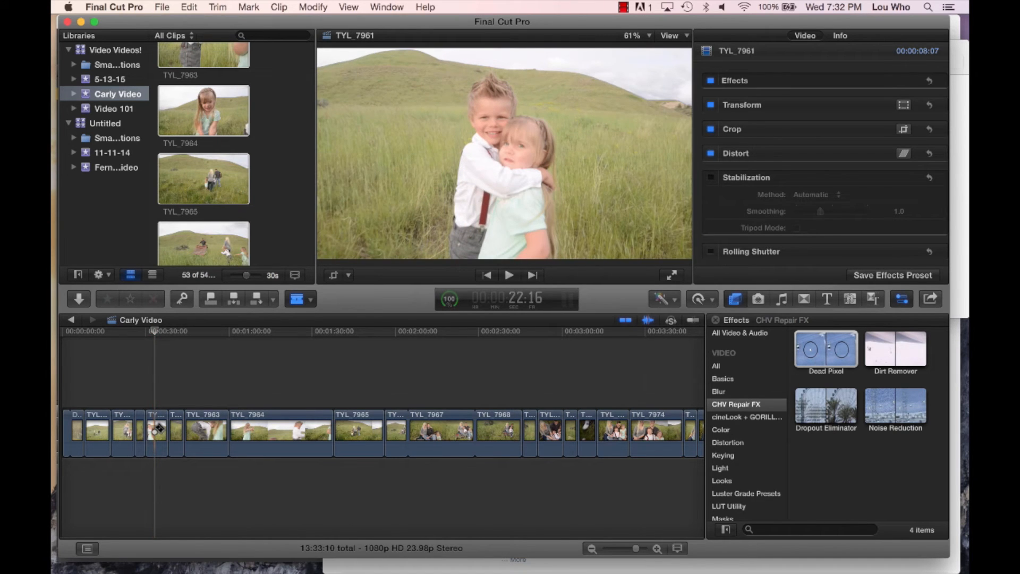
pyautogui.press('a')
pyautogui.click(158, 430)
pyautogui.press('Delete')
# - Play on through TYL_7962 into TYL_7963, and delete the whole TYL_7963 clip
pyautogui.press('super+4')
pyautogui.press('space')
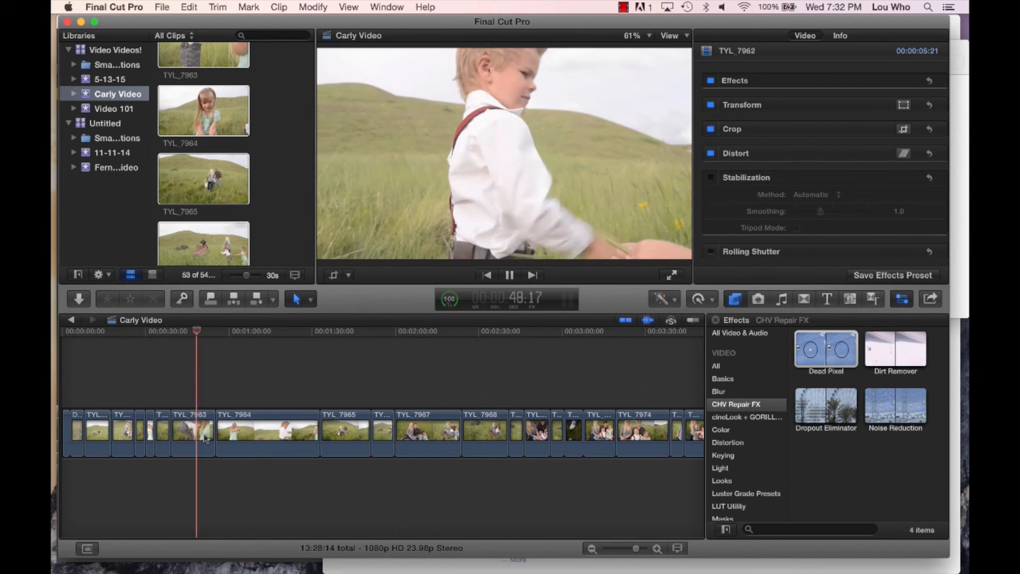
pyautogui.click(205, 433)
pyautogui.press('Delete')
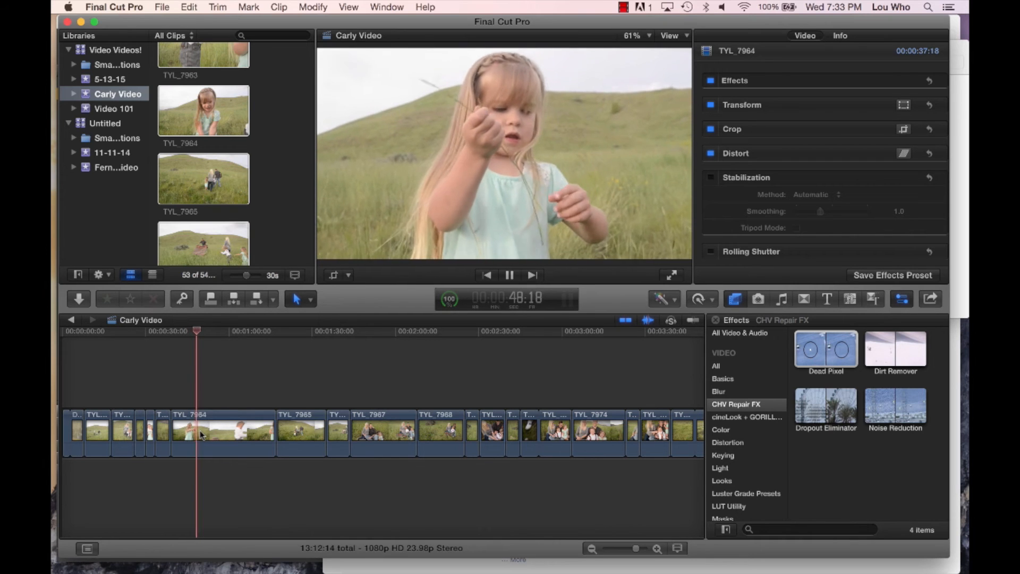
# - Split TYL_7964 at 8:15 into the clip, and delete the part before the cut
pyautogui.press('b')
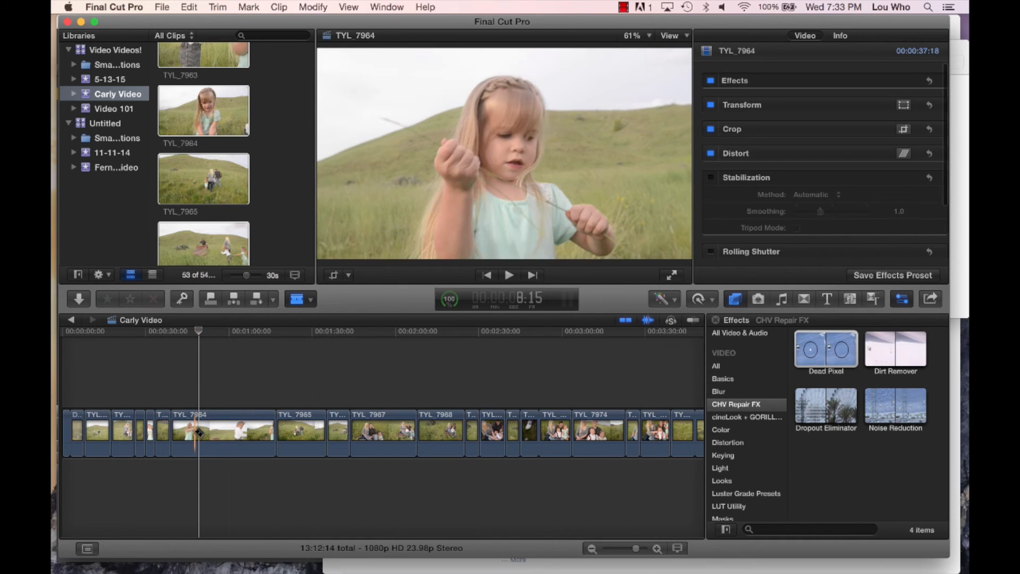
pyautogui.click(197, 433)
pyautogui.press('a')
pyautogui.click(182, 433)
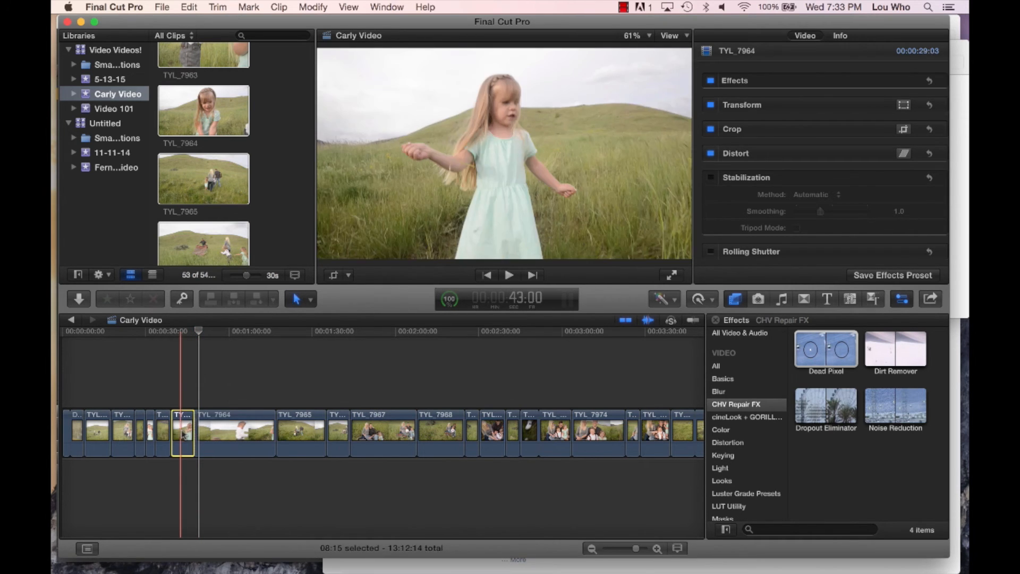
pyautogui.press('Delete')
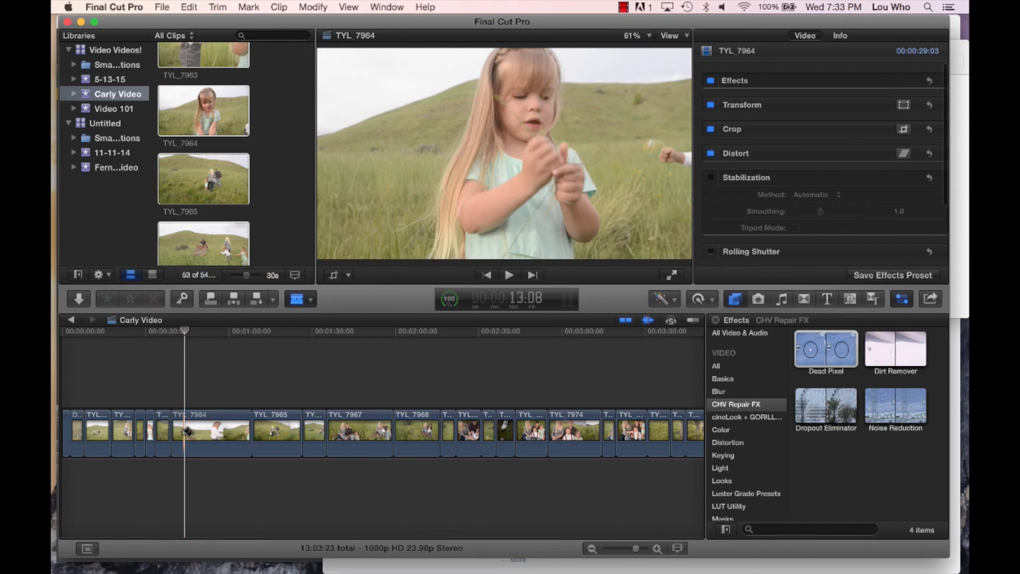
# - Split the remaining TYL_7964 piece 4 seconds and 10 seconds in, and delete the section between the two cuts
pyautogui.press('a')
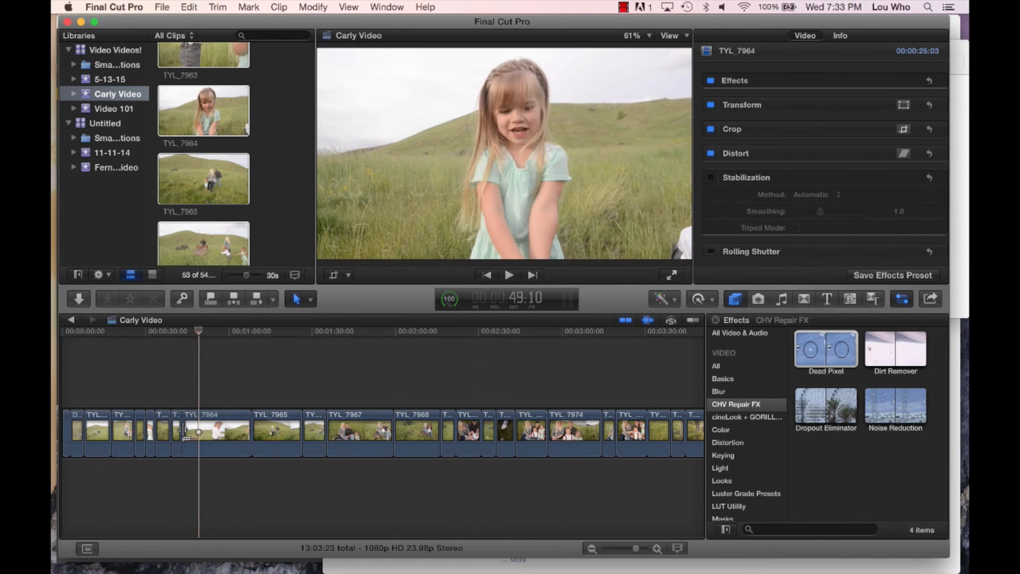
pyautogui.press('b')
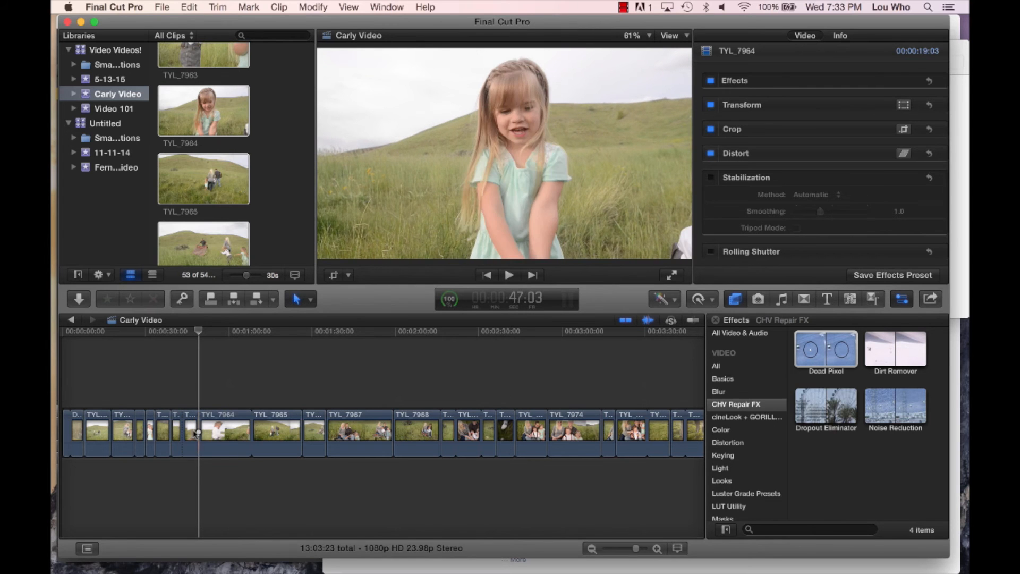
pyautogui.click(197, 433)
pyautogui.press('Delete')
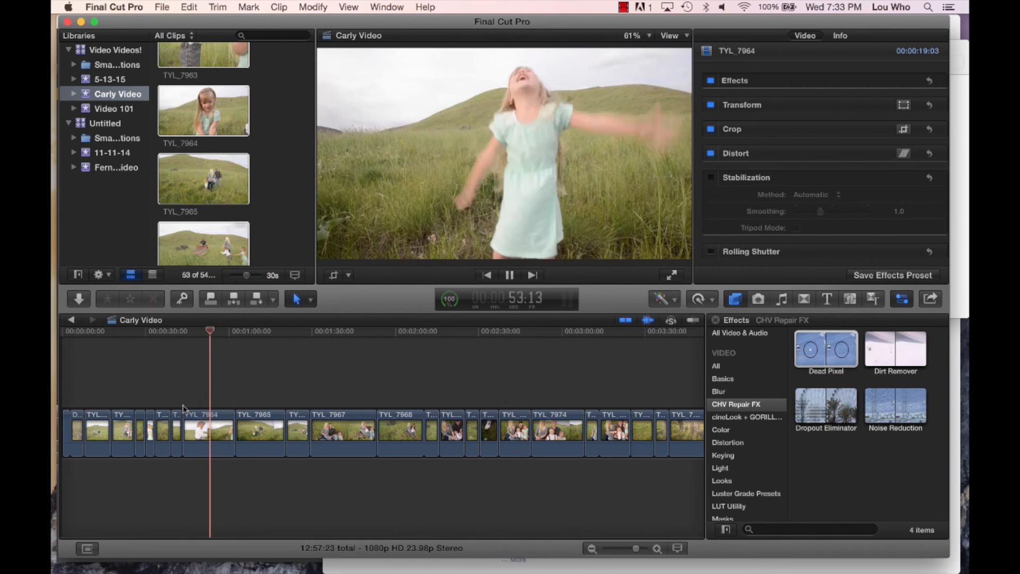
# - Split the last TYL_7964 piece about 6 seconds in and 4 seconds before its end, and delete the two outer parts
pyautogui.press('space')
pyautogui.press('r')
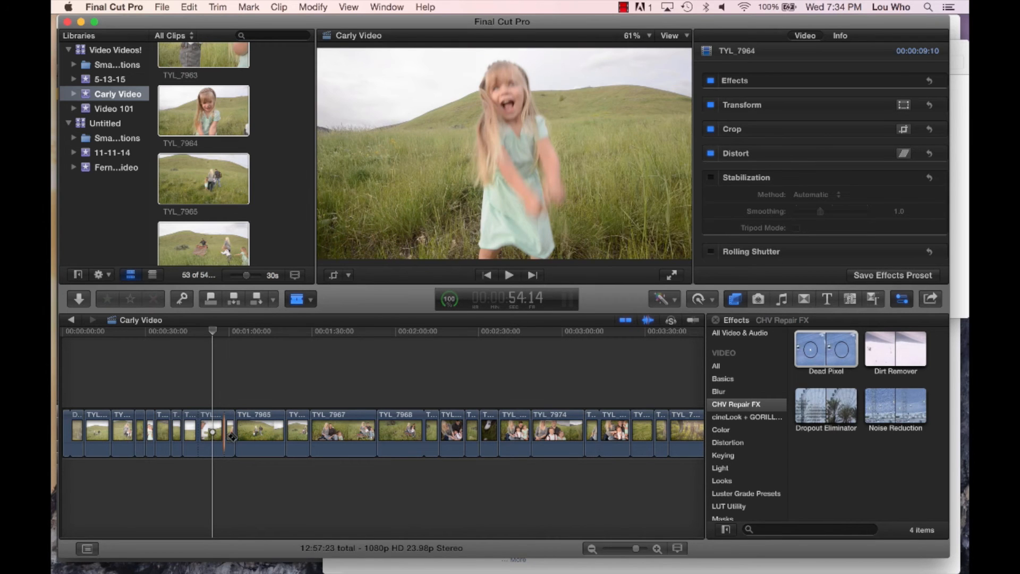
pyautogui.click(230, 440)
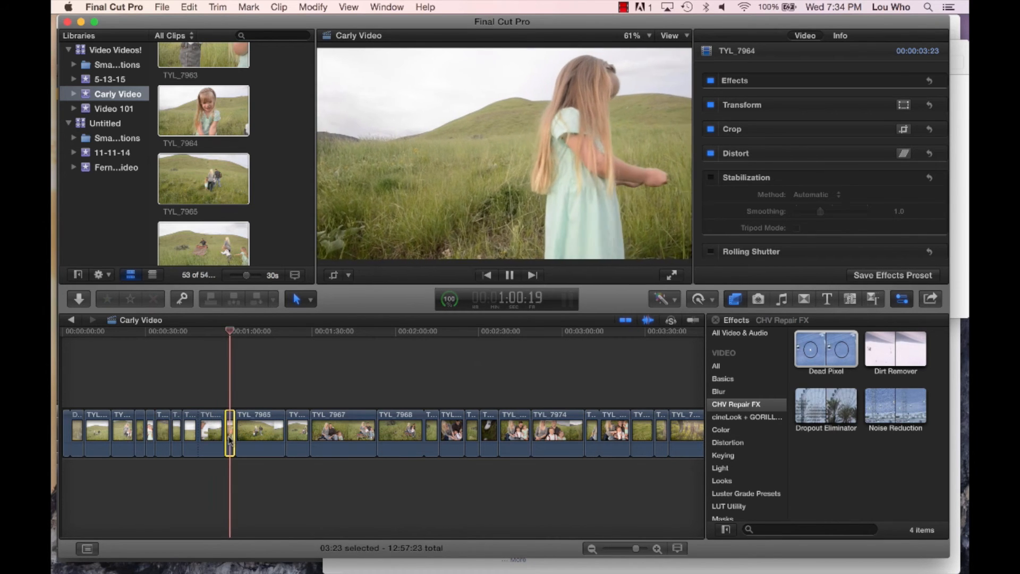
pyautogui.press('Delete')
pyautogui.click(191, 431)
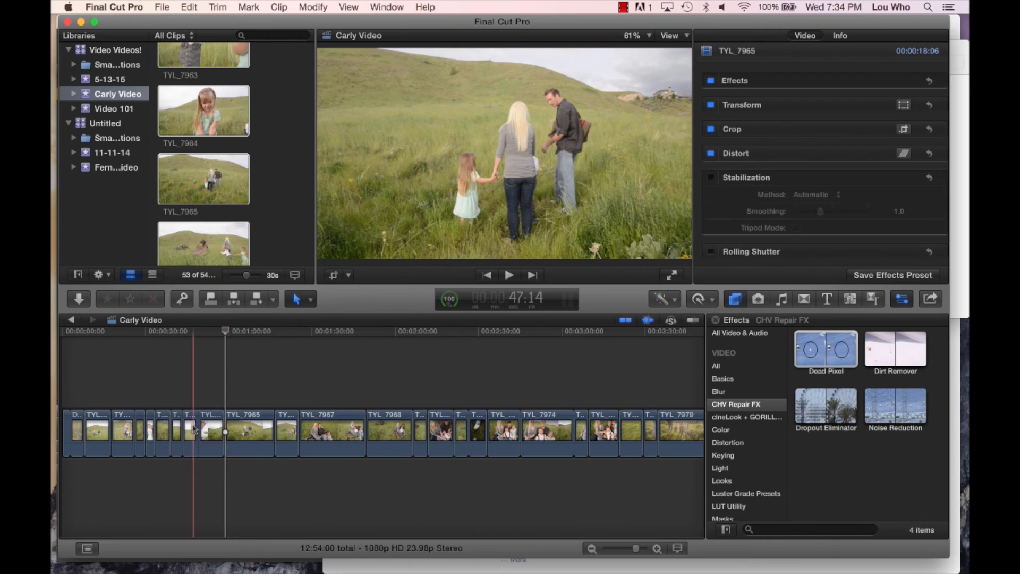
pyautogui.press('Delete')
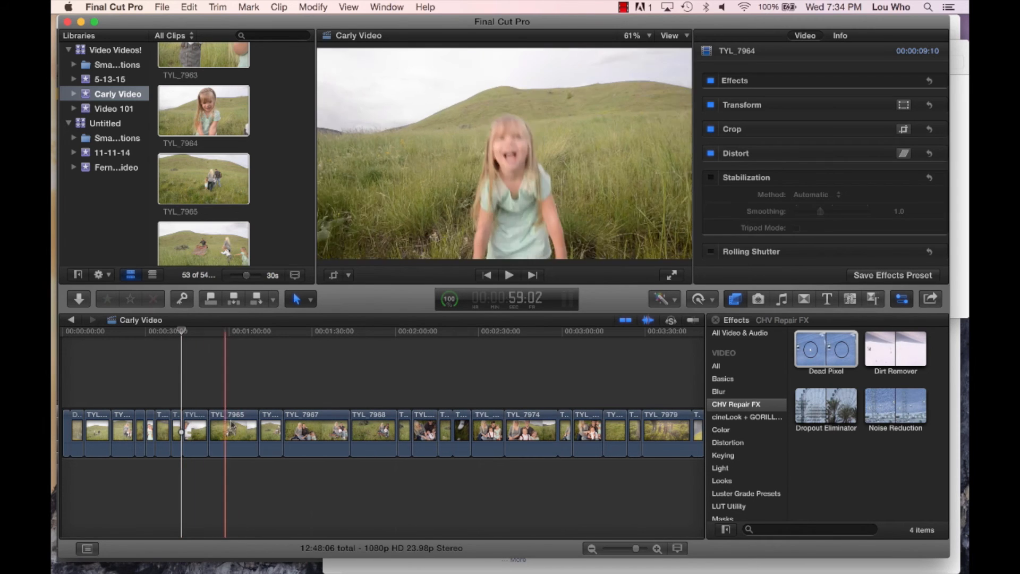
# - Play TYL_7974 from its start, split it 2:12 into the clip, and delete the part before the cut
pyautogui.hscroll(6, 428, 431)
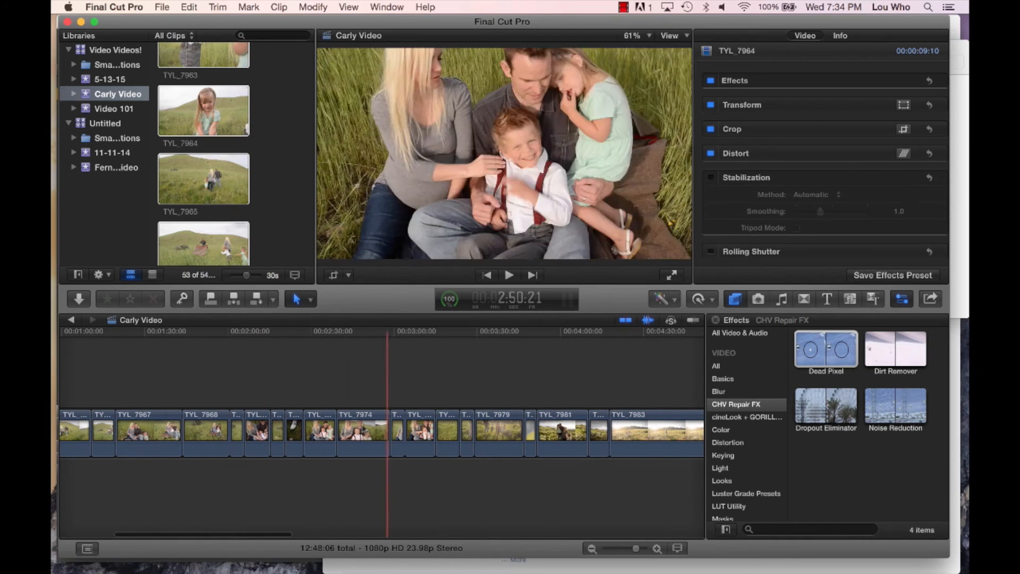
pyautogui.click(338, 394)
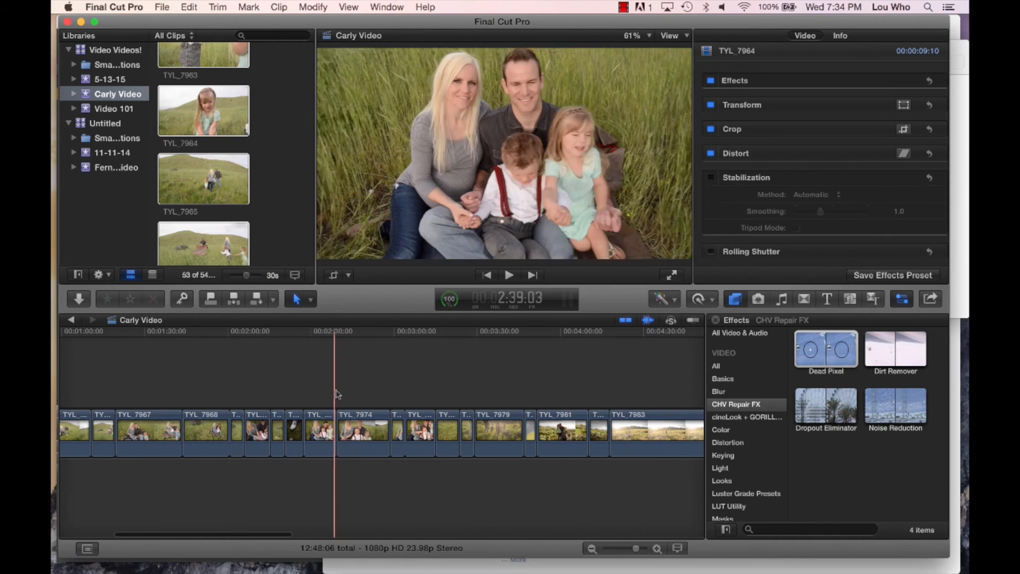
pyautogui.press('space')
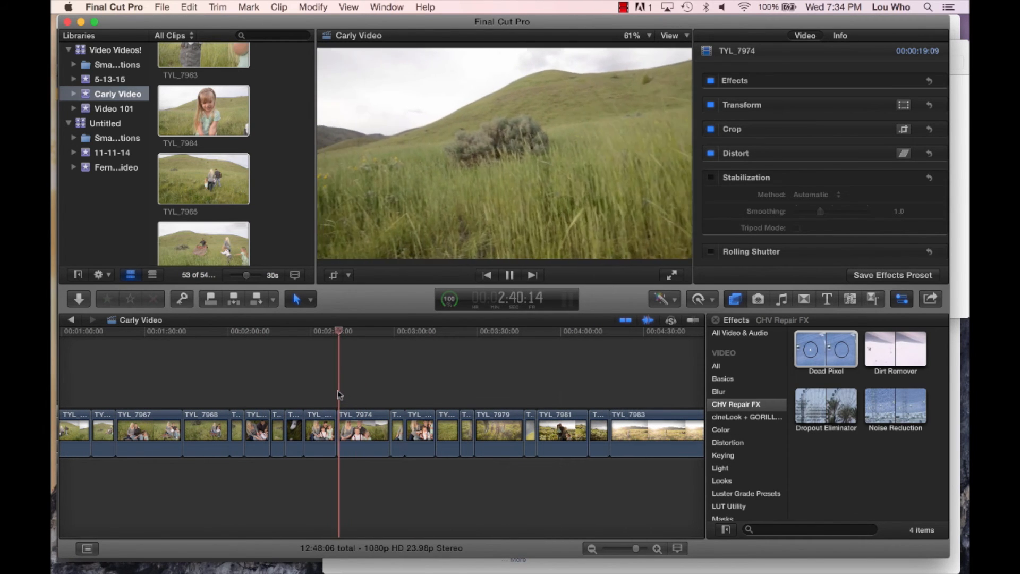
pyautogui.press('space')
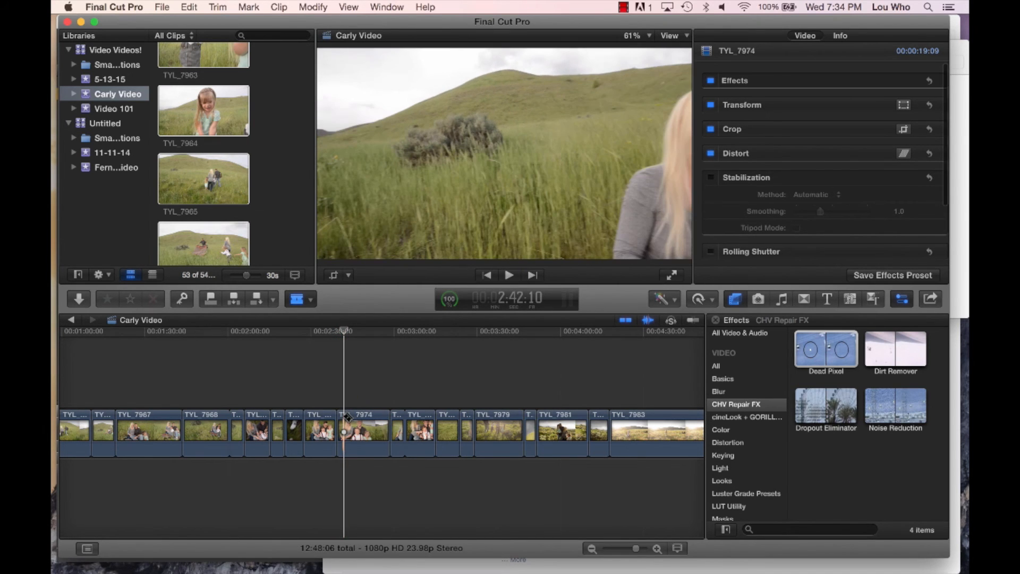
pyautogui.click(341, 429)
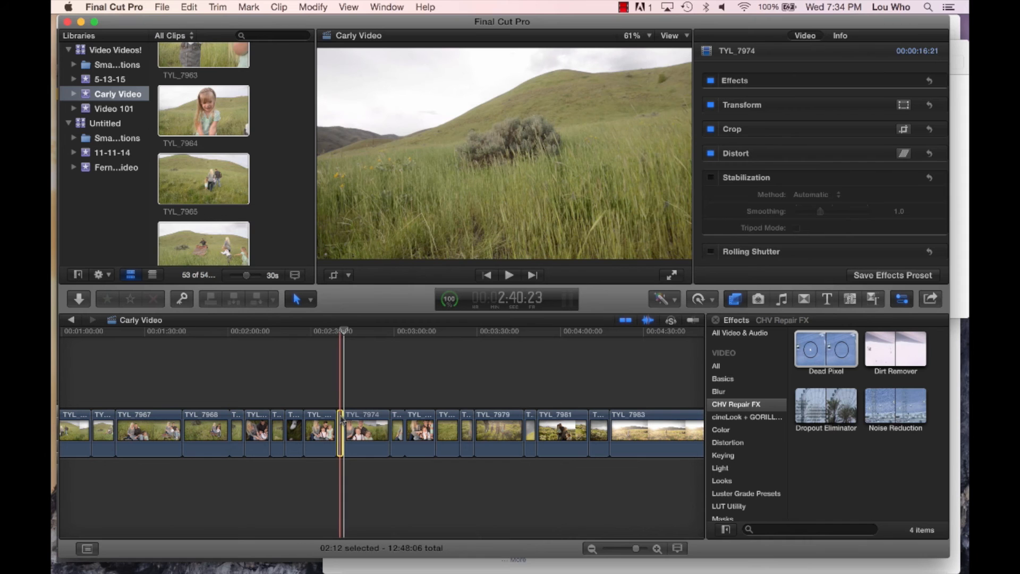
pyautogui.press('BackSpace')
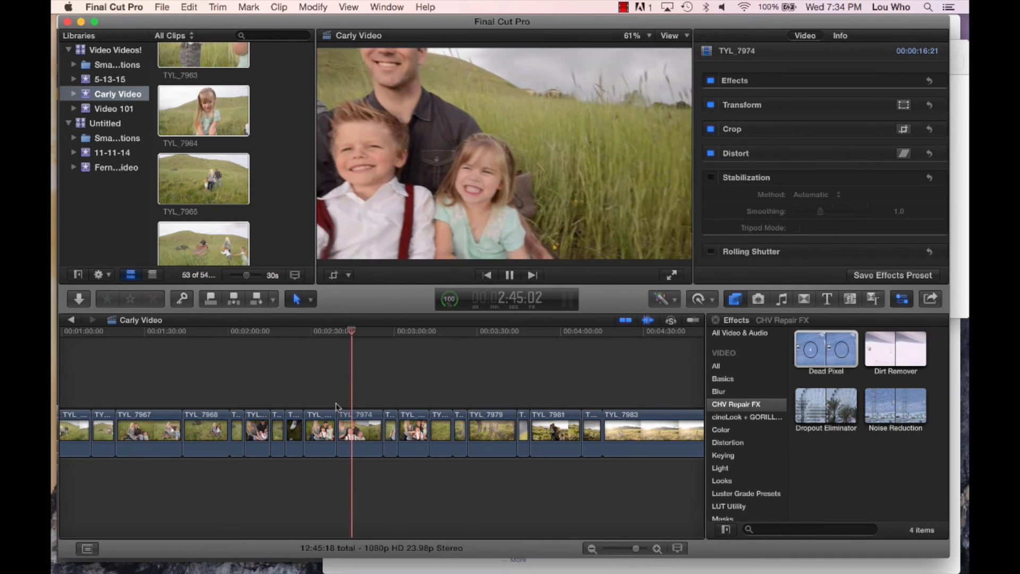
# - Split the remaining TYL_7974 piece at 9:15 and 12:09 clip time, and delete the section between the two cuts
pyautogui.press('space')
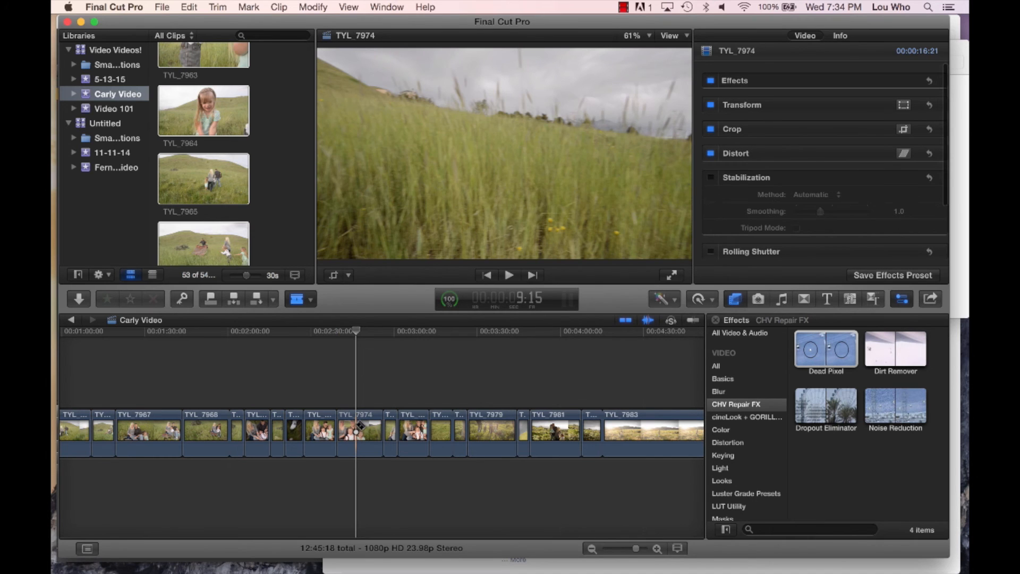
pyautogui.press('space')
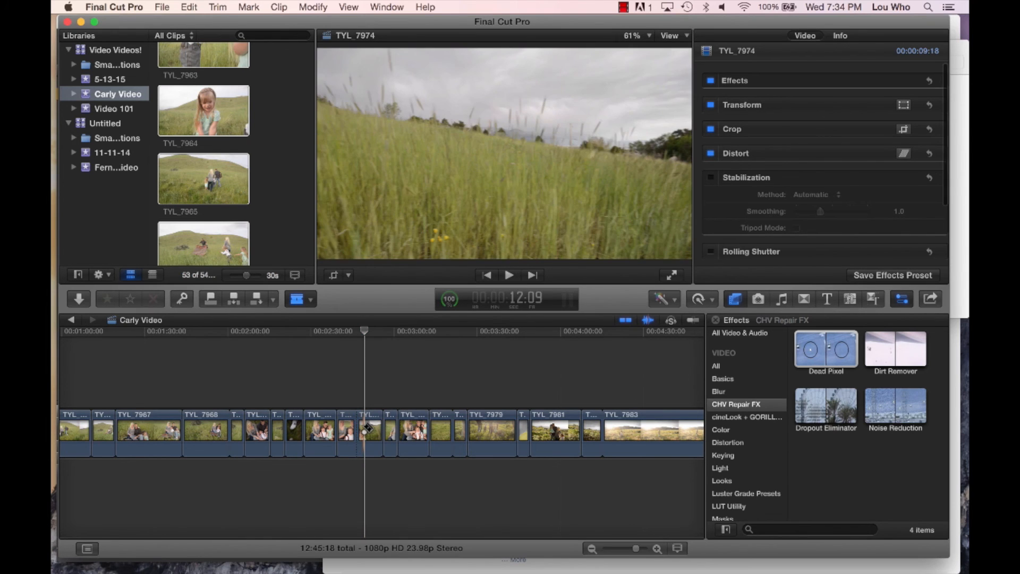
pyautogui.click(359, 427)
pyautogui.press('Delete')
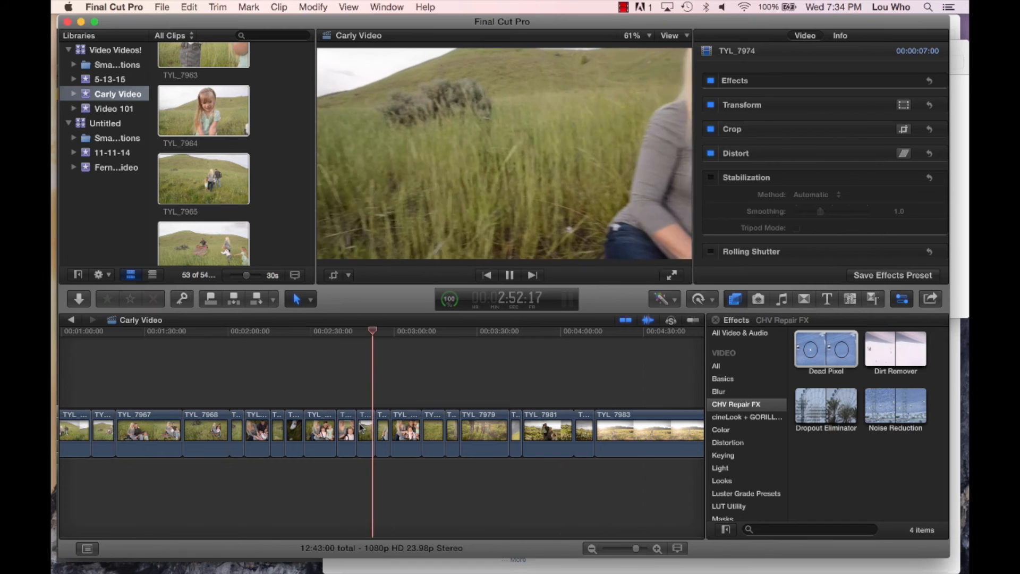
# - Split the last TYL_7974 piece at 18:03 clip time, and delete the short 19-frame remainder before TYL_7975
pyautogui.press('space')
pyautogui.press('b')
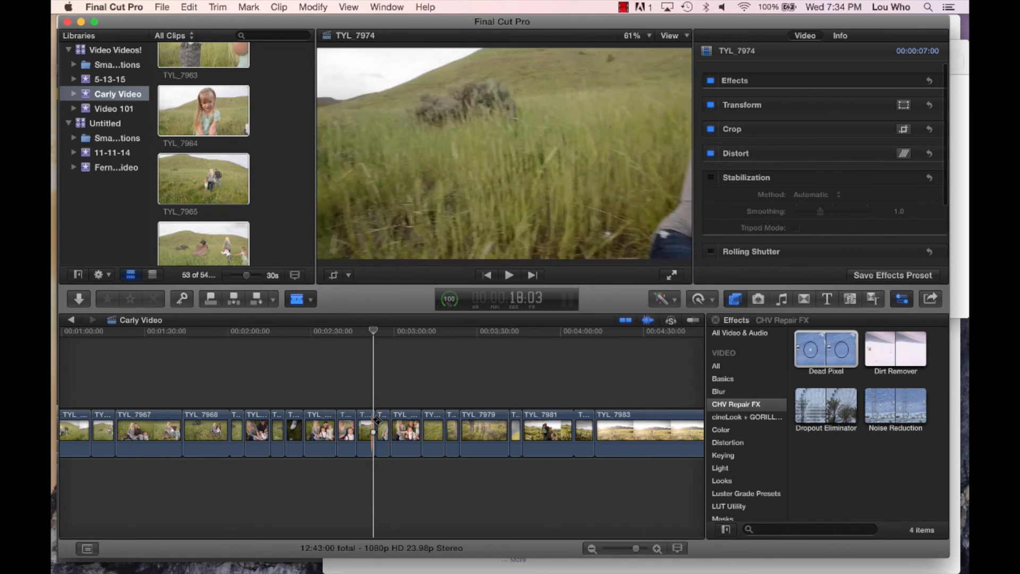
pyautogui.click(377, 422)
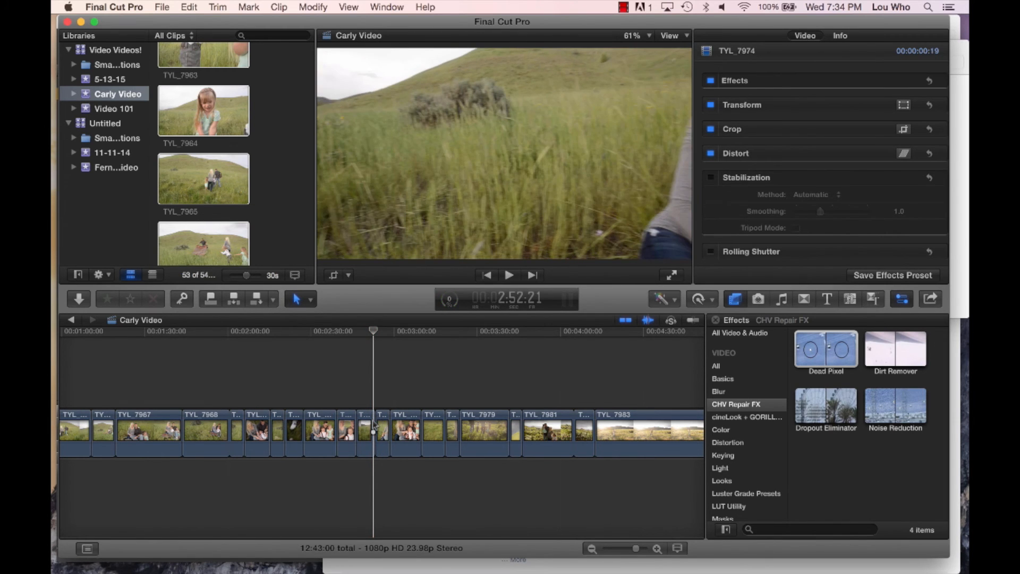
pyautogui.press('space')
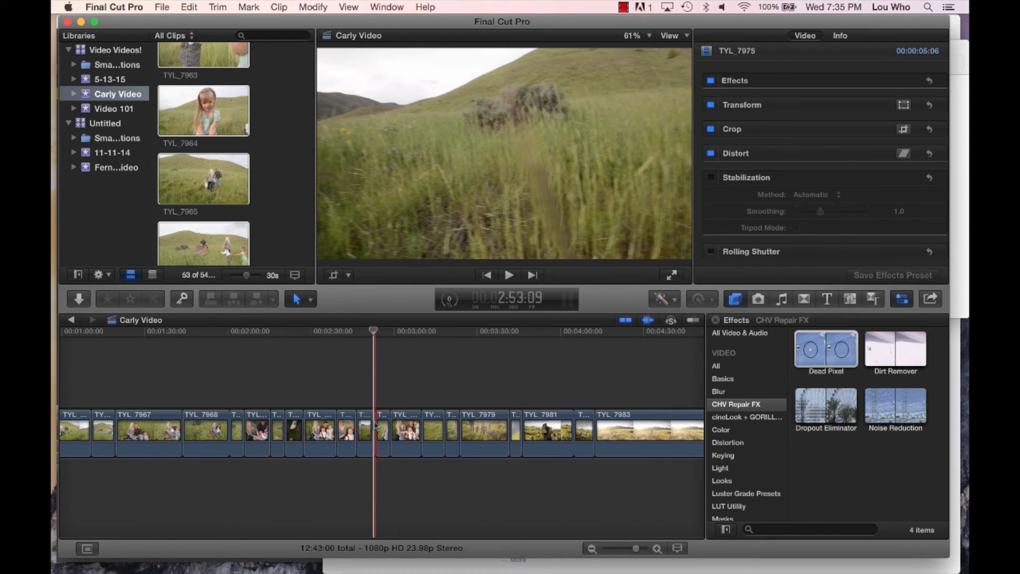
pyautogui.click(375, 425)
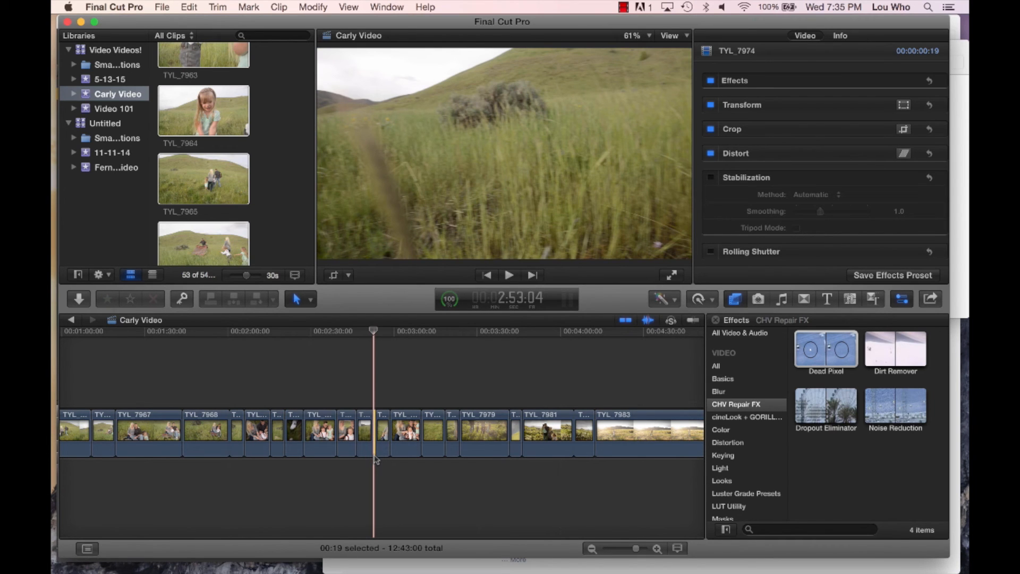
pyautogui.press('super+equal')
pyautogui.press('super+equal')
pyautogui.press('super+equal')
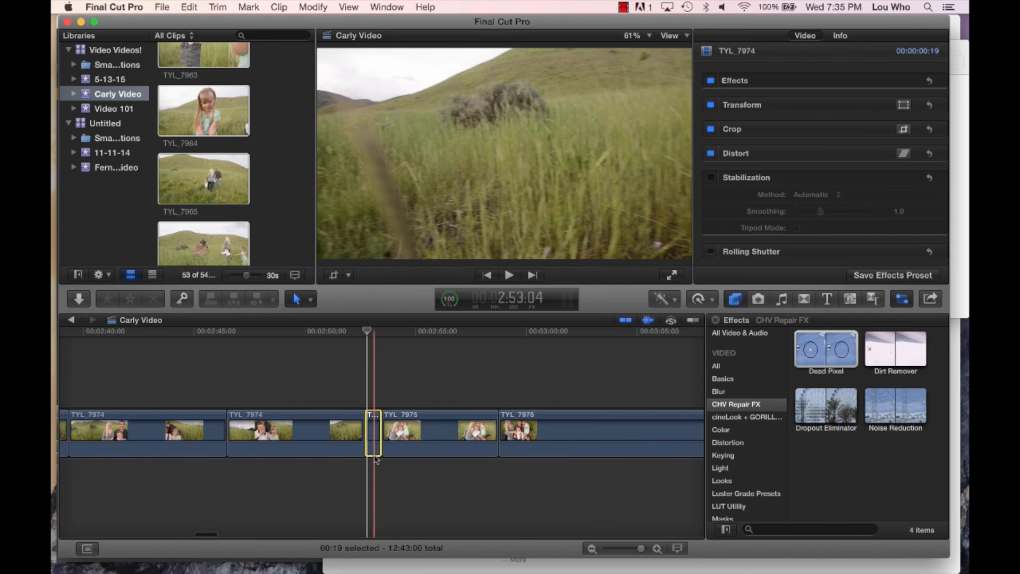
pyautogui.press('Delete')
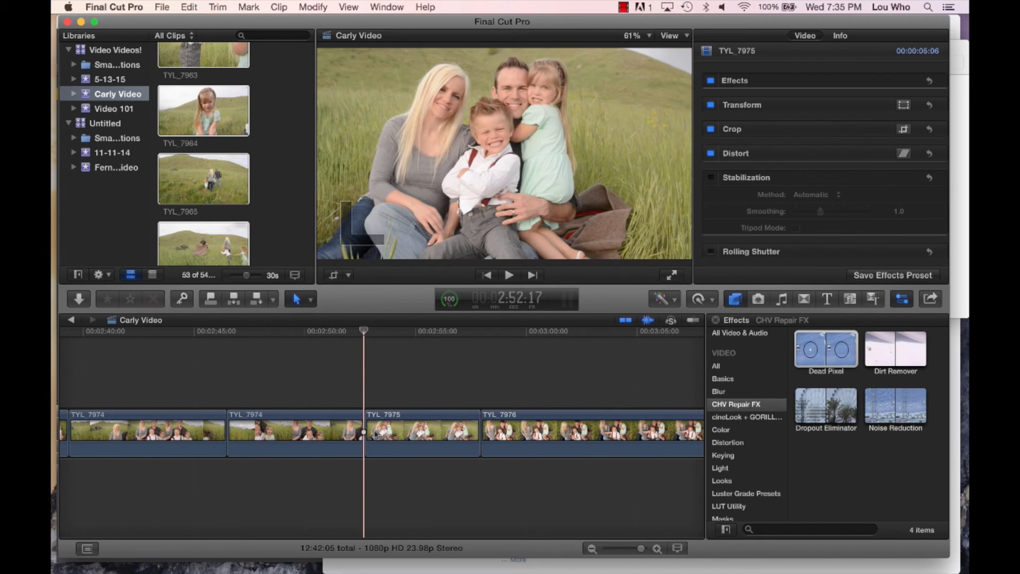
# - Play through TYL_7975 into TYL_7976, and delete the whole TYL_7976 clip
pyautogui.press('space')
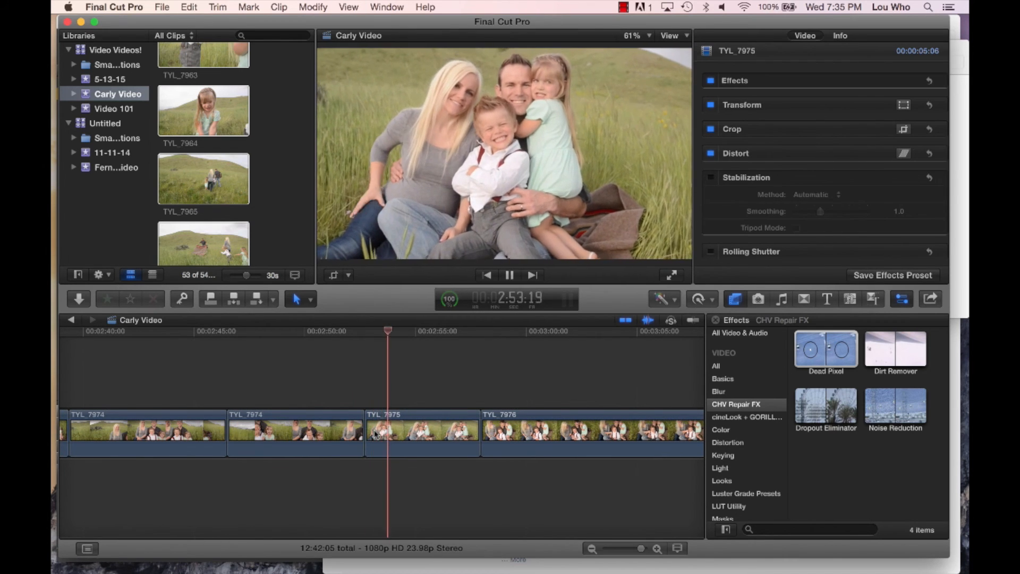
pyautogui.hscroll(2, 375, 434)
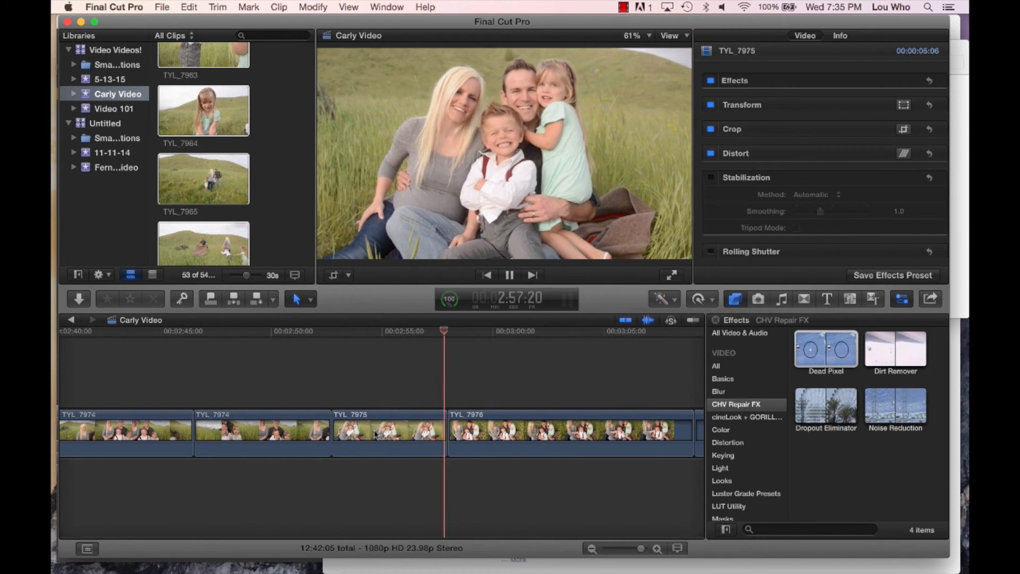
pyautogui.hscroll(8, 375, 434)
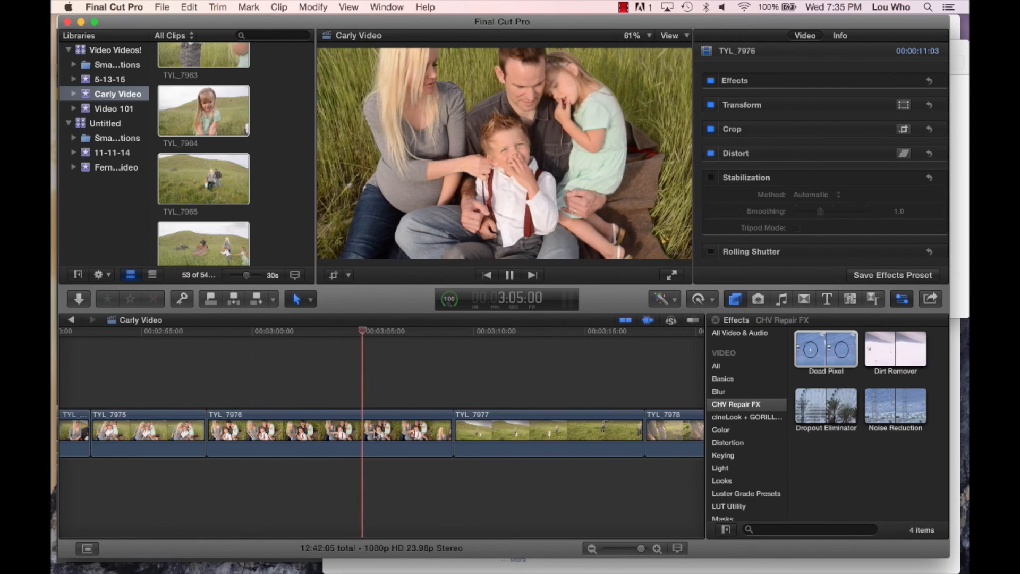
pyautogui.press('space')
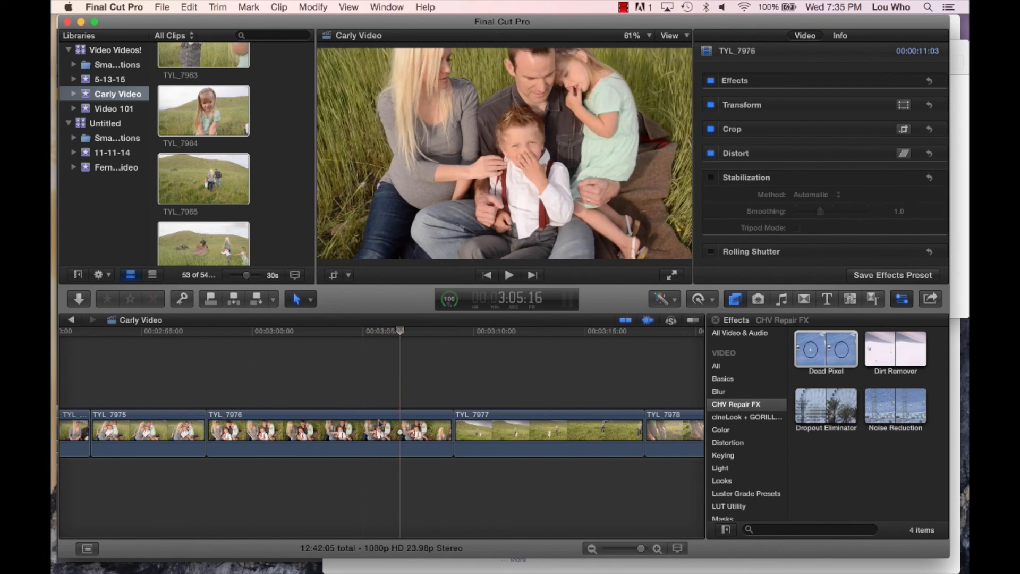
pyautogui.click(336, 449)
pyautogui.press('Delete')
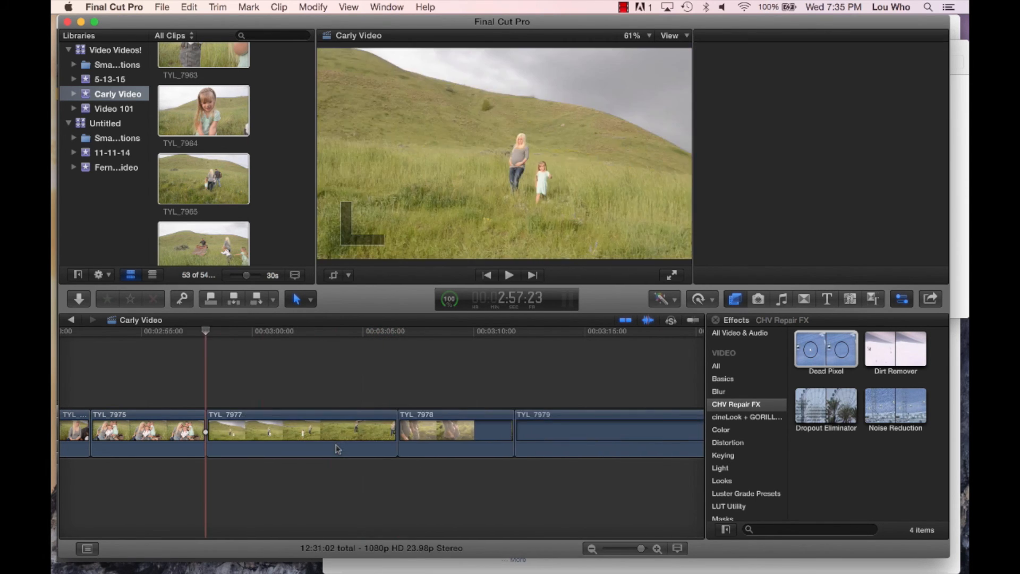
# - Play TYL_7977 to its end, and delete the whole clip
pyautogui.press('space')
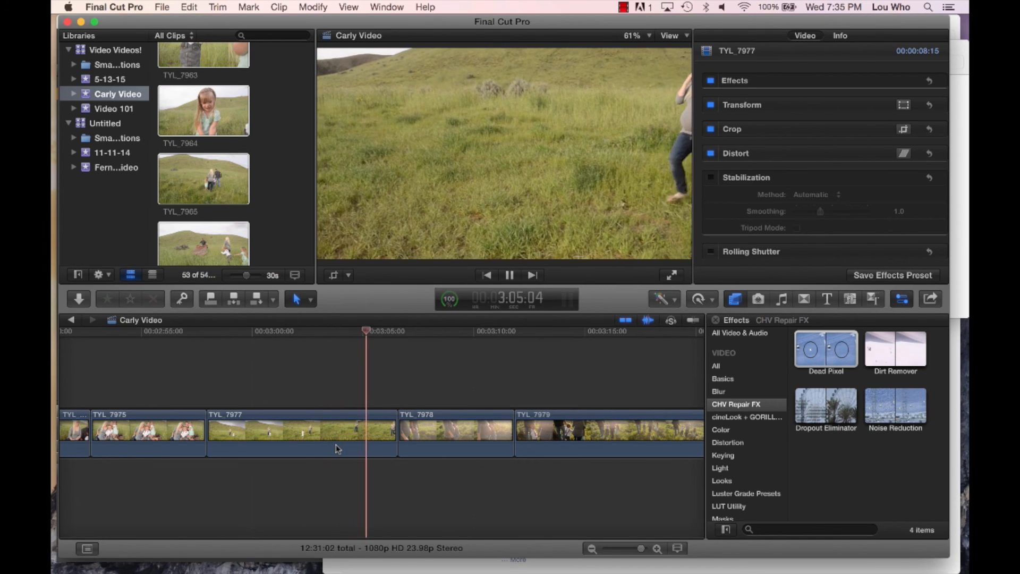
pyautogui.click(311, 442)
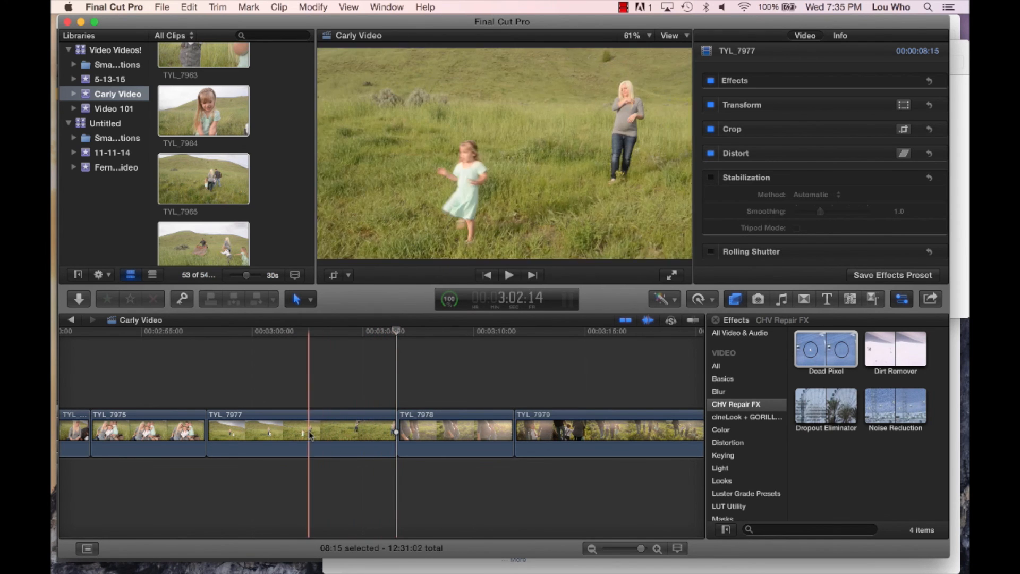
pyautogui.press('Delete')
# - Play through TYL_7978 into TYL_7979, review the start of TYL_7979 again, and split it 2:12 into the clip
pyautogui.press('space')
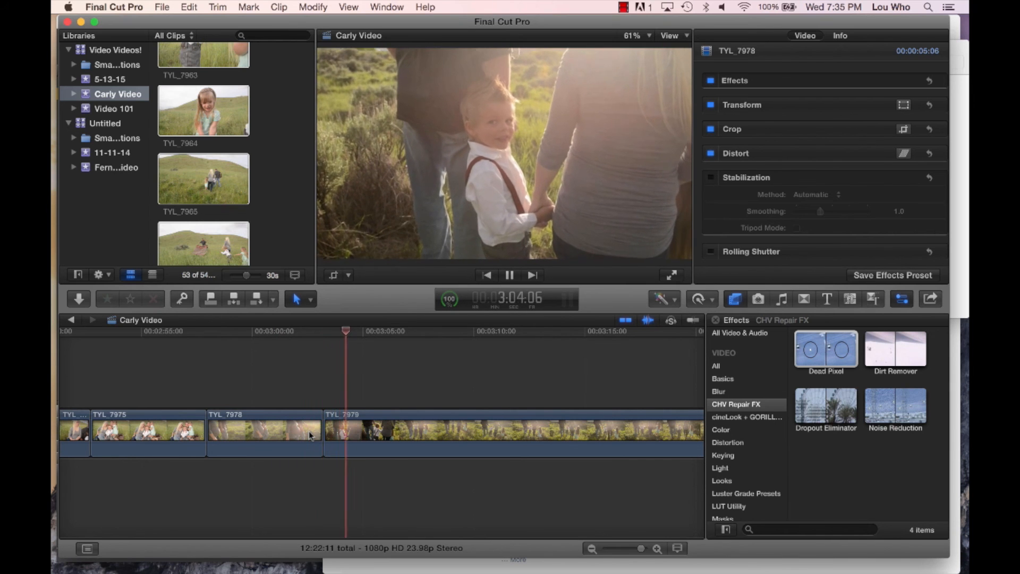
pyautogui.hscroll(3, 308, 431)
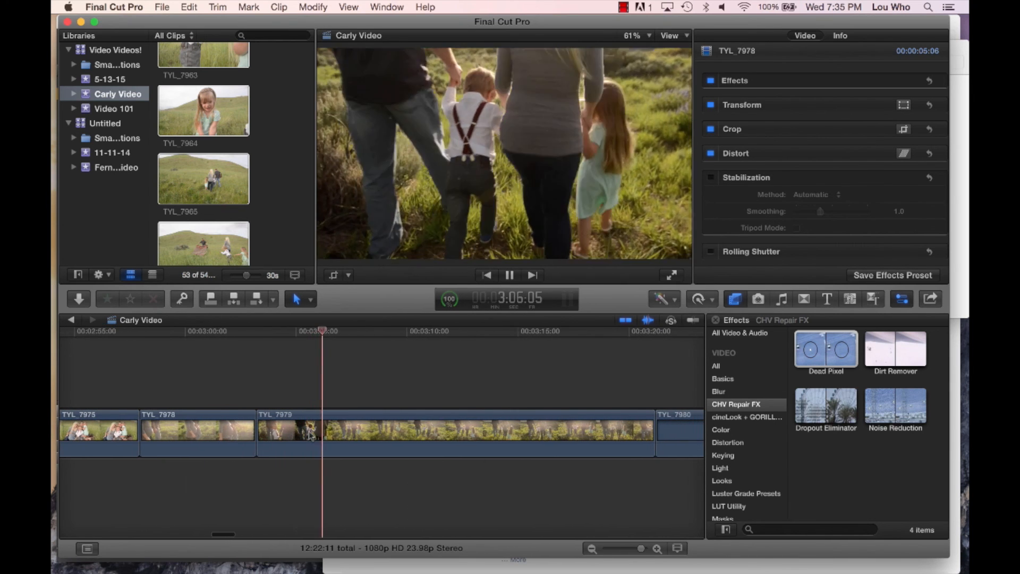
pyautogui.press('space')
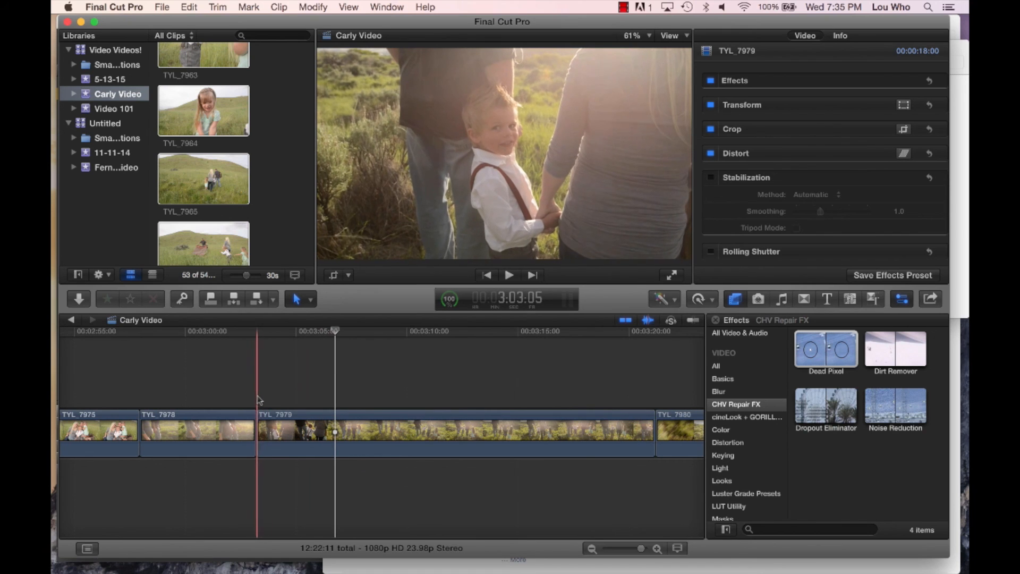
pyautogui.click(258, 400)
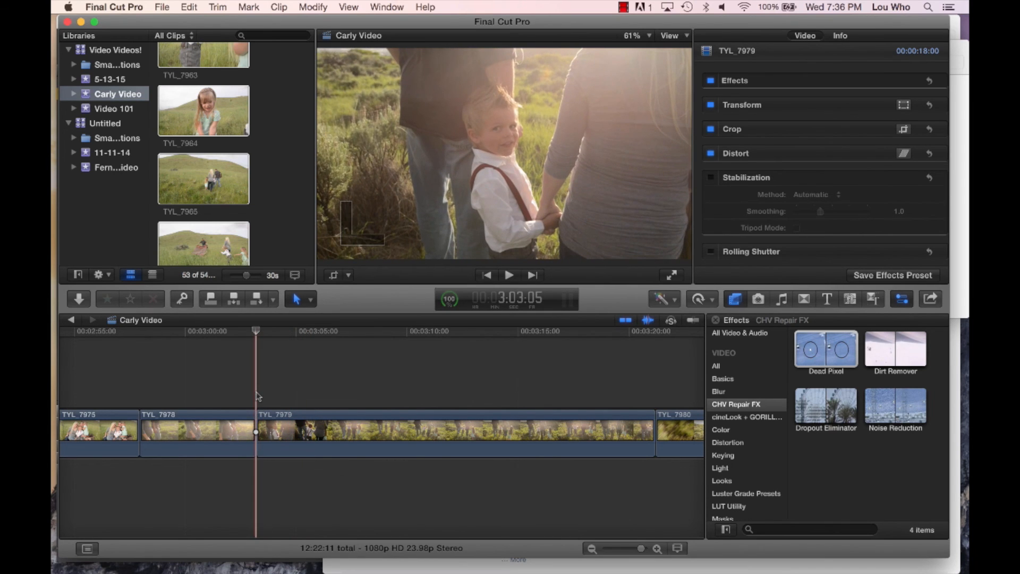
pyautogui.press('space')
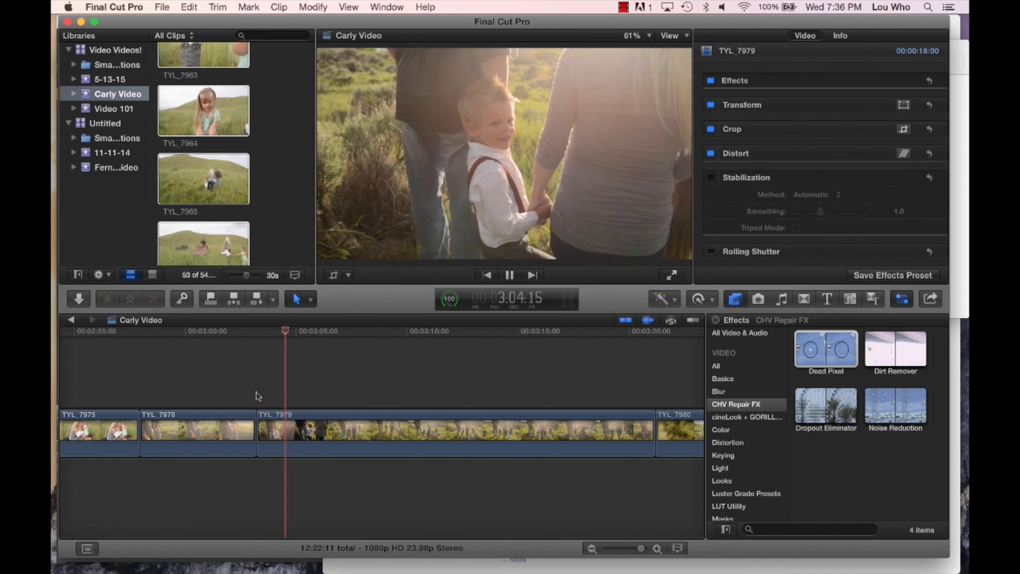
pyautogui.press('space')
pyautogui.press('b')
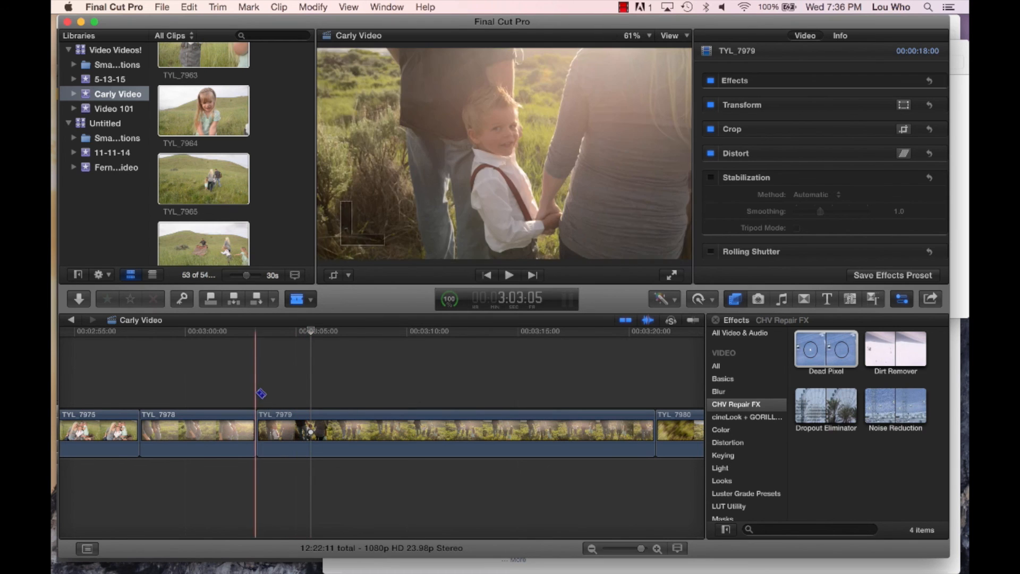
pyautogui.click(311, 433)
pyautogui.press('a')
# - Split TYL_7979 again at timeline position 3:07:09, and delete the section between the two cuts
pyautogui.press('space')
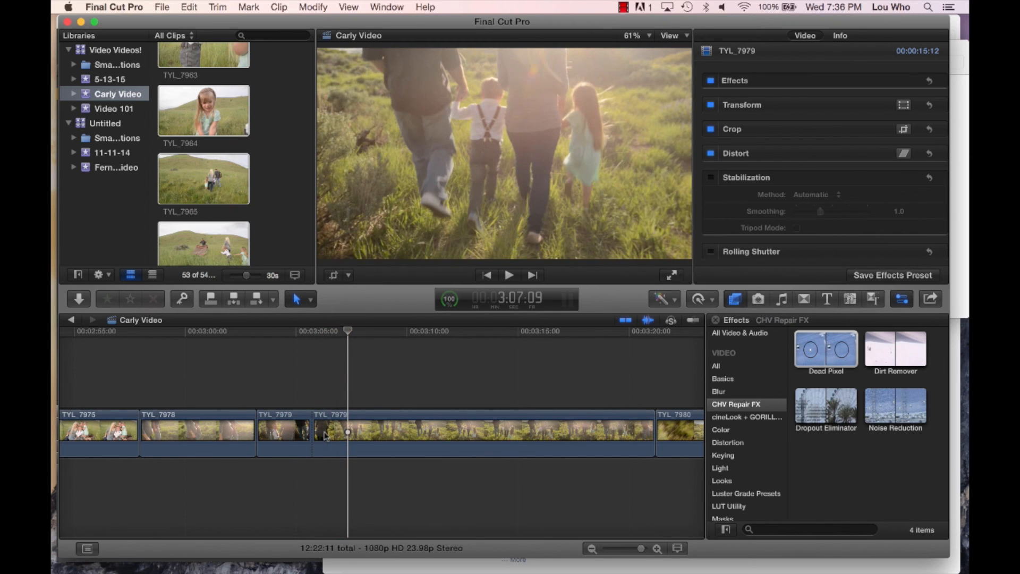
pyautogui.click(348, 434)
pyautogui.press('a')
pyautogui.click(332, 434)
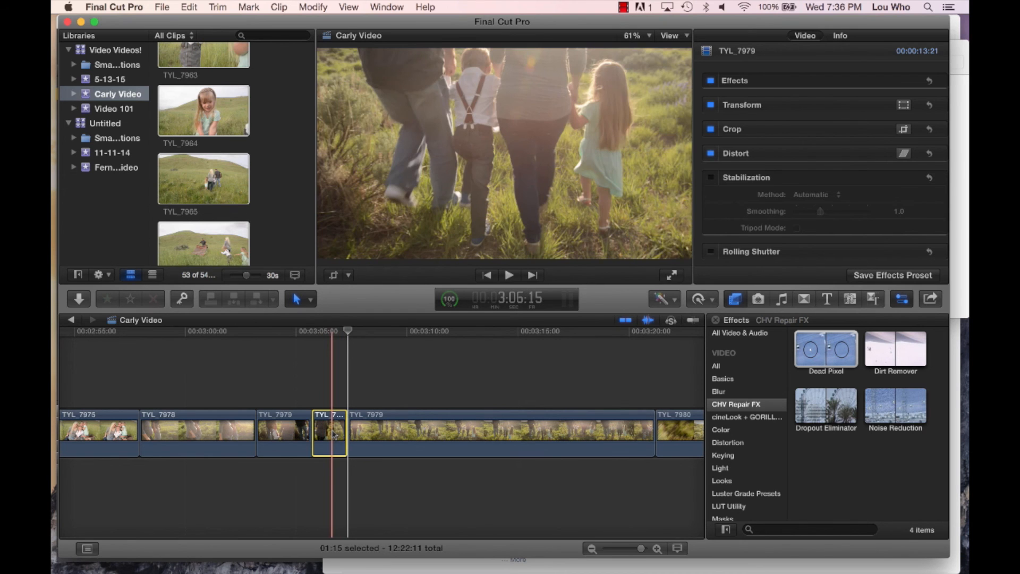
pyautogui.press('Delete')
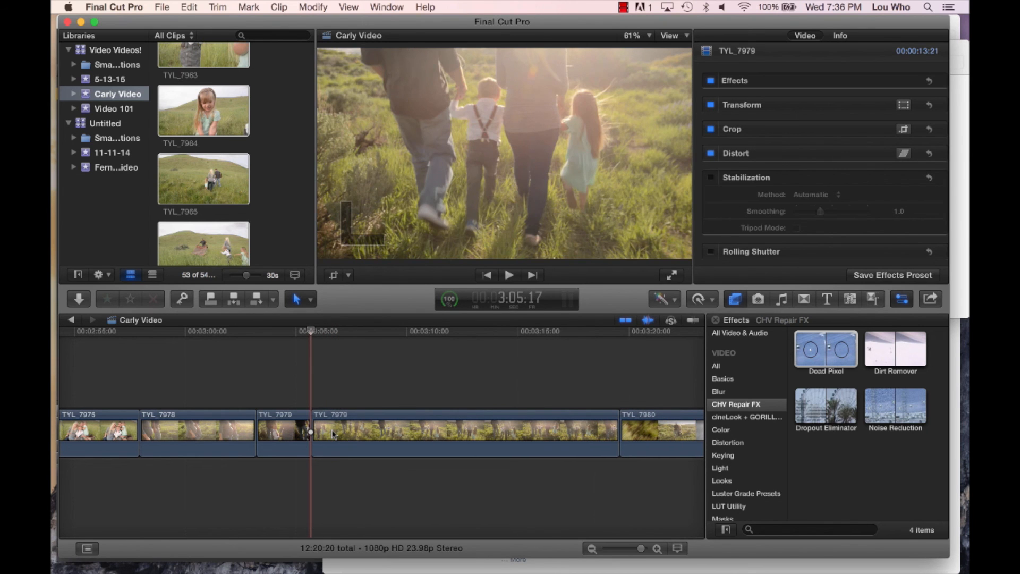
# - Play the remaining TYL_7979 section, split it 11:22 into the clip, and delete the part after the cut
pyautogui.press('space')
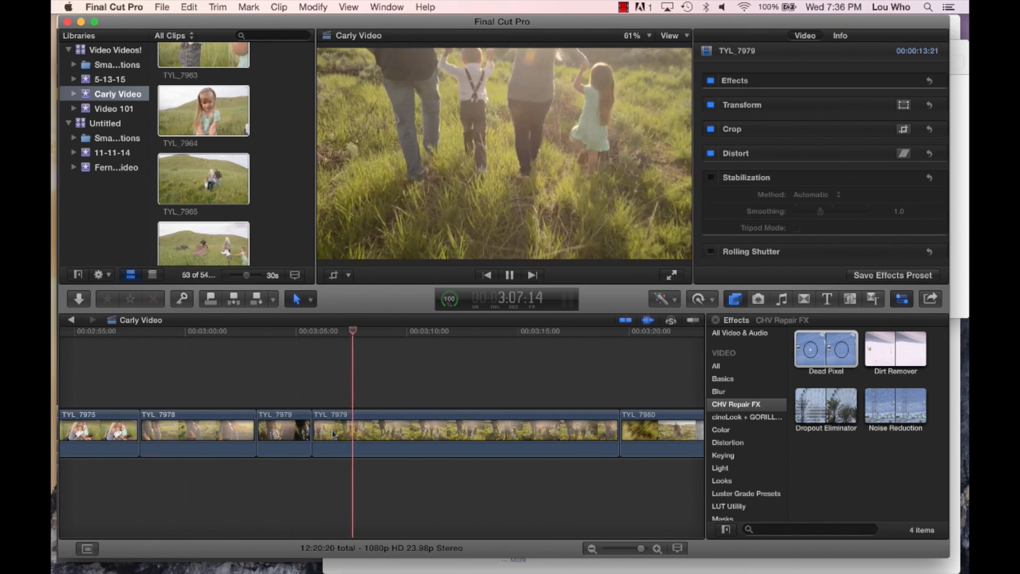
pyautogui.hscroll(3, 332, 435)
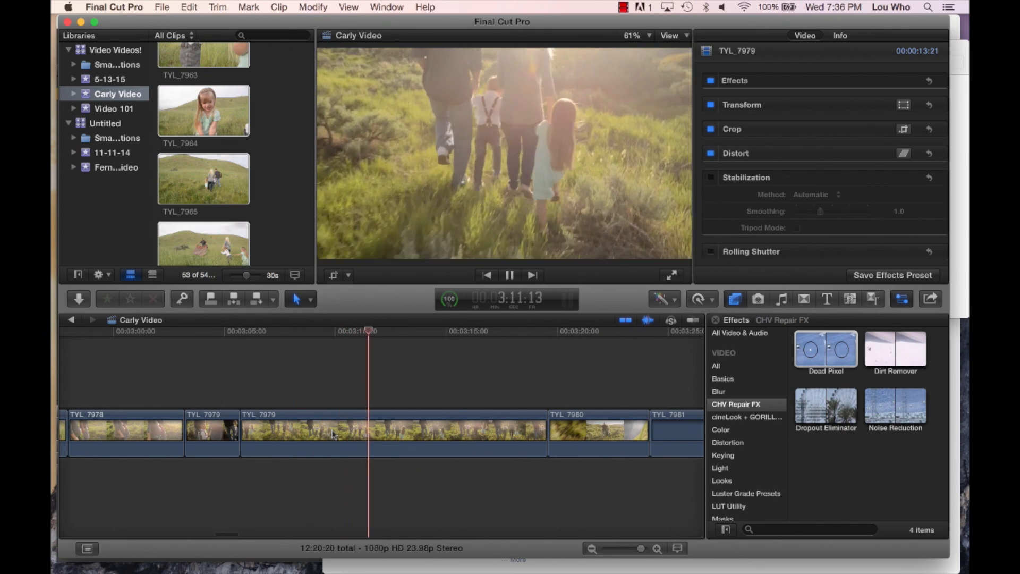
pyautogui.press('space')
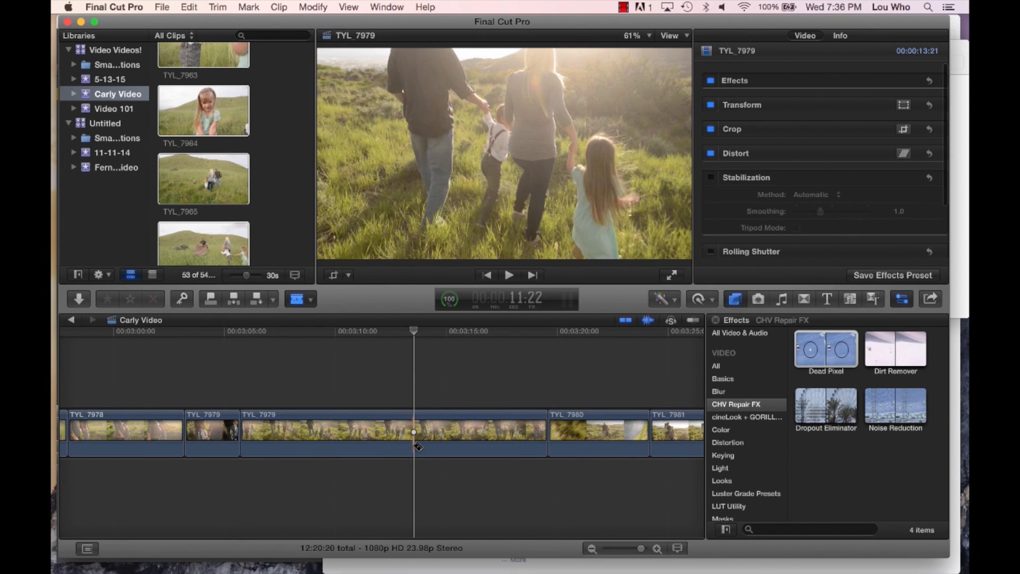
pyautogui.press('a')
pyautogui.click(458, 442)
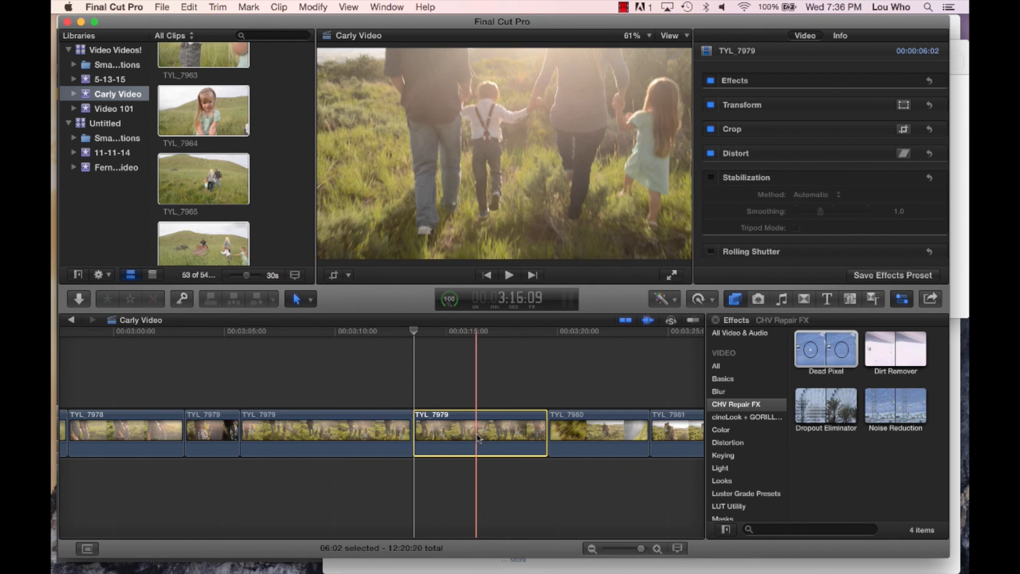
pyautogui.press('Delete')
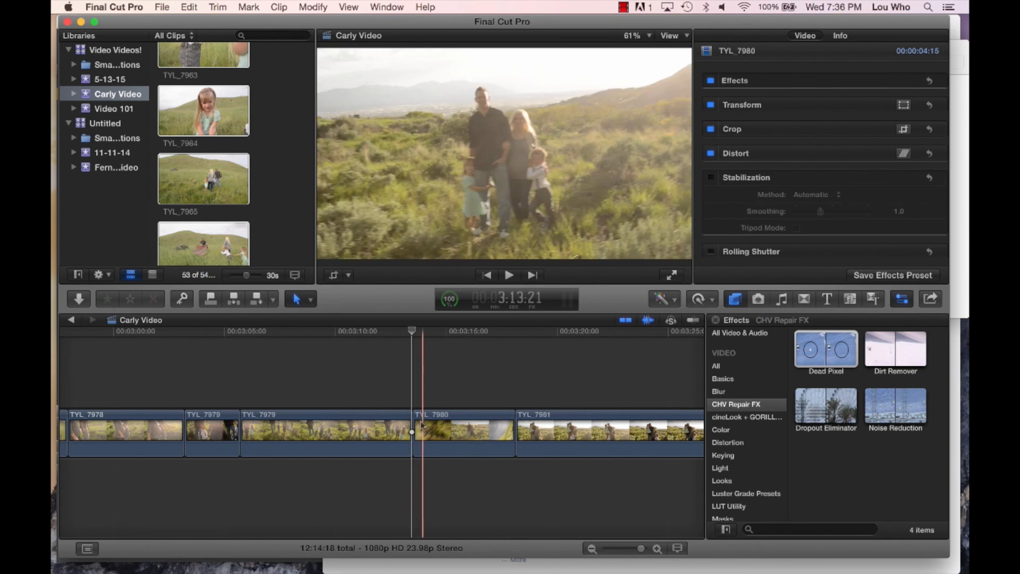
# - Play the start of TYL_7980, and delete the whole clip
pyautogui.press('space')
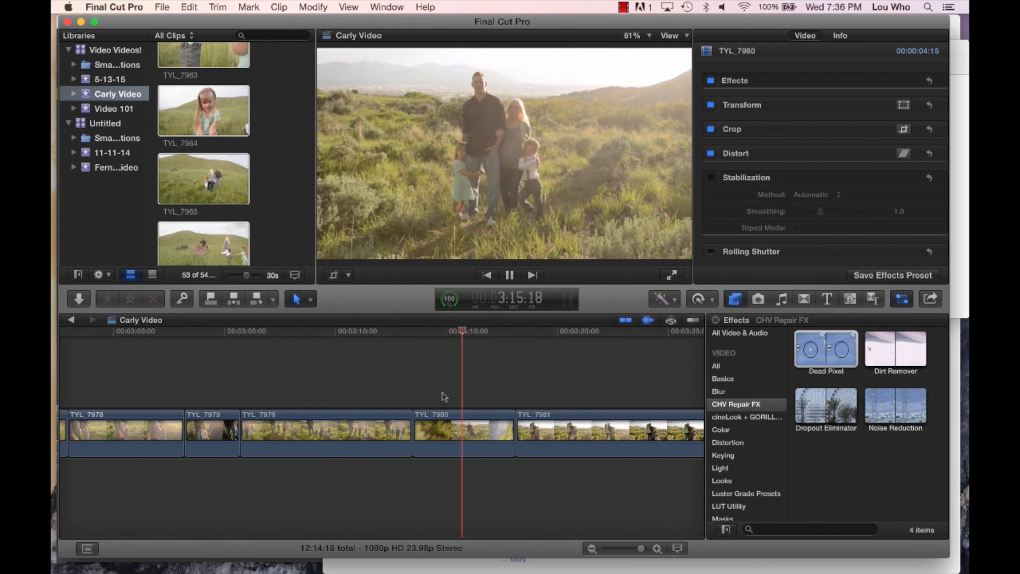
pyautogui.press('space')
pyautogui.click(470, 437)
pyautogui.press('Delete')
# - Look over the remaining clips from TYL_7981 through to the end of the timeline
pyautogui.hscroll(5, 469, 437)
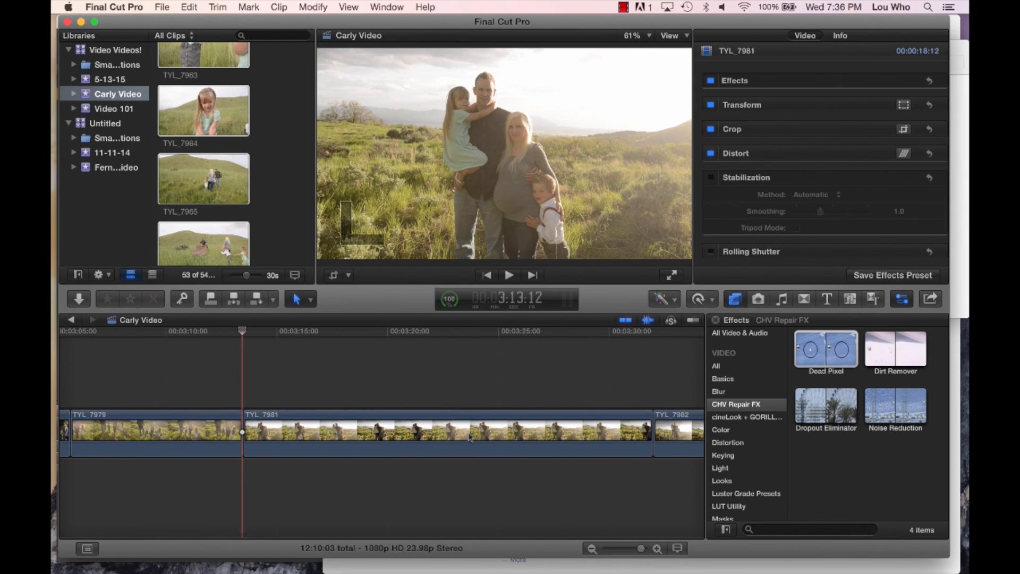
pyautogui.hscroll(15, 470, 437)
pyautogui.press('super+minus')
pyautogui.press('super+minus')
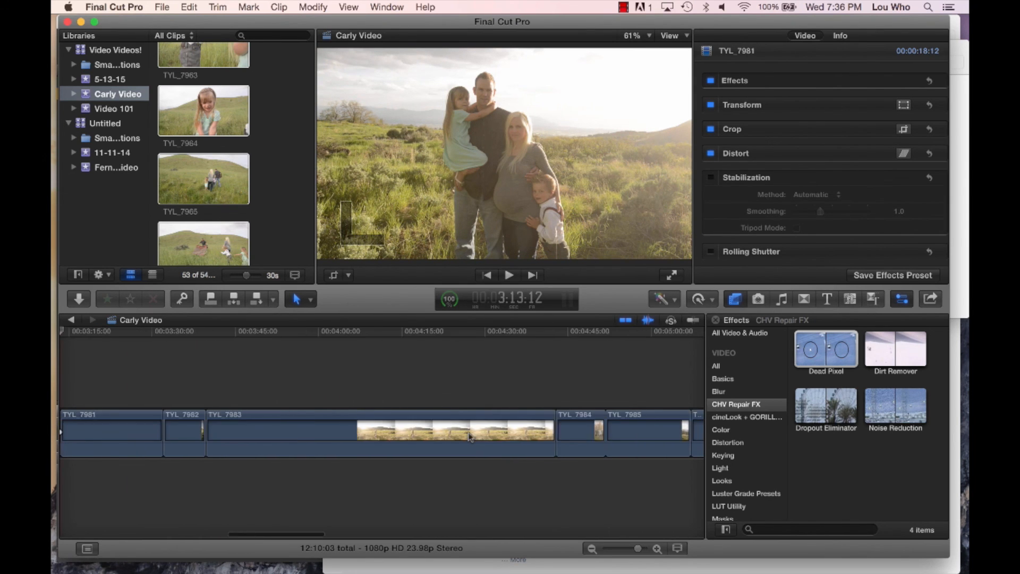
pyautogui.hscroll(20, 470, 437)
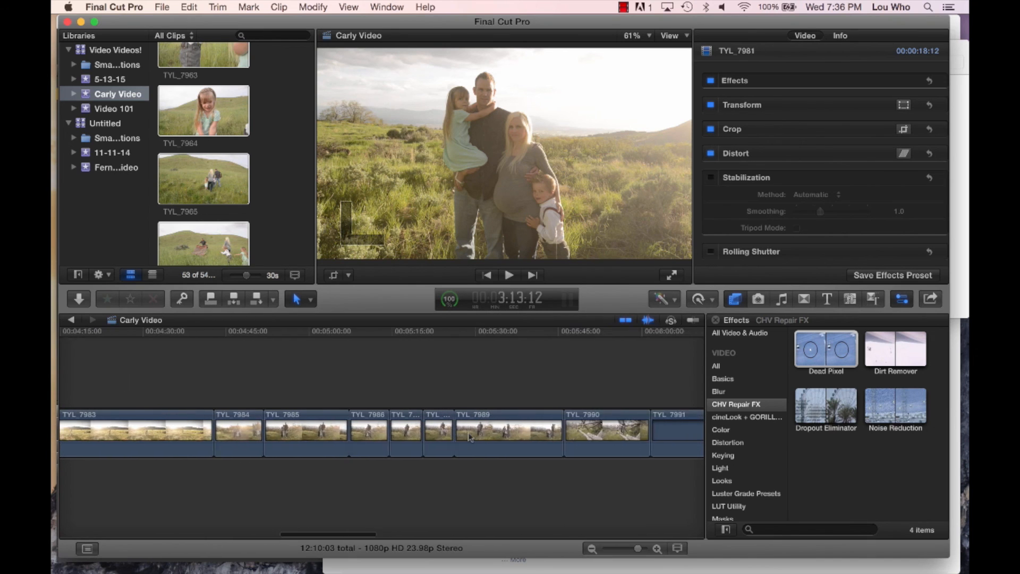
pyautogui.hscroll(10, 469, 436)
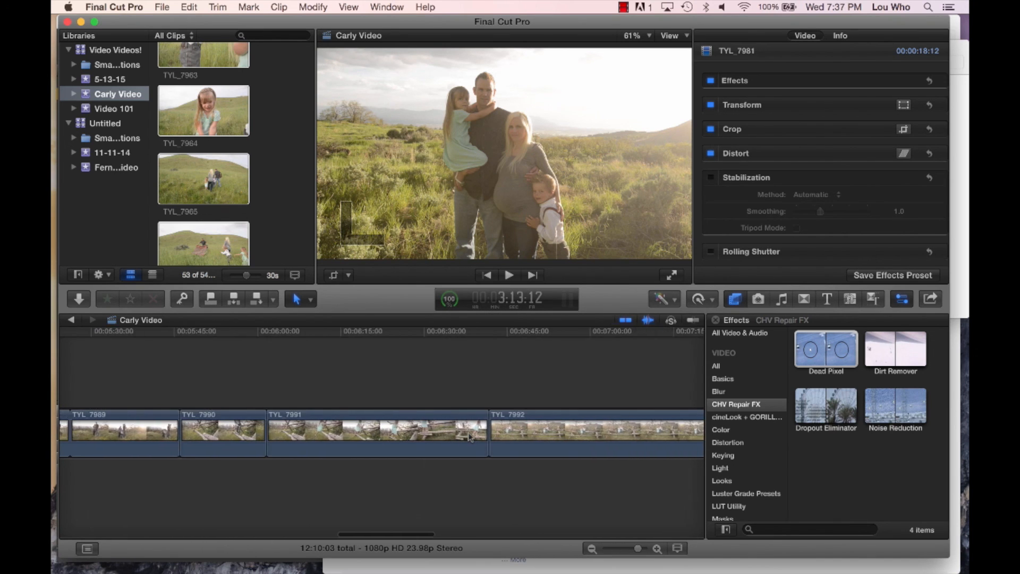
pyautogui.hscroll(20, 470, 436)
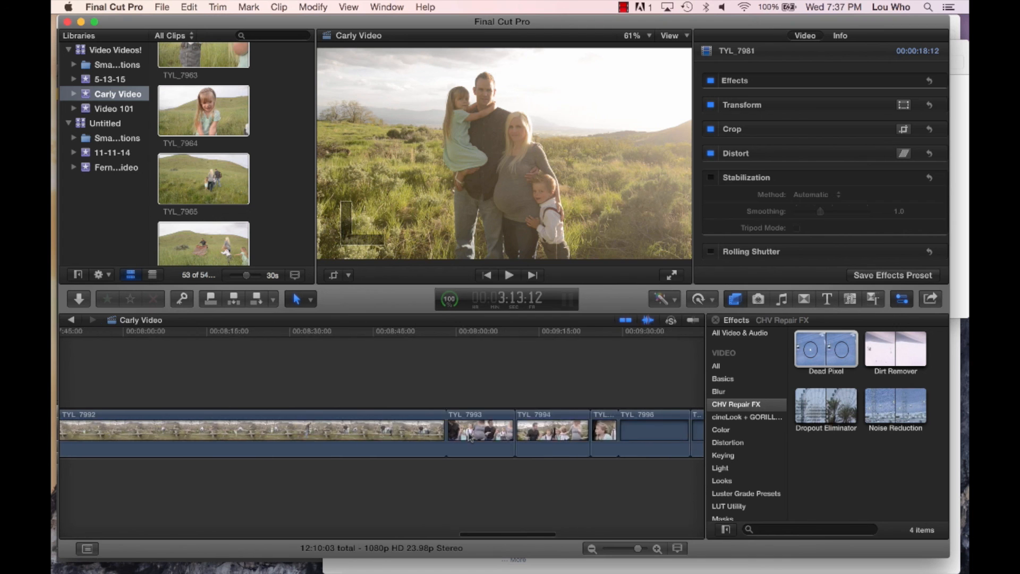
pyautogui.press('super+minus')
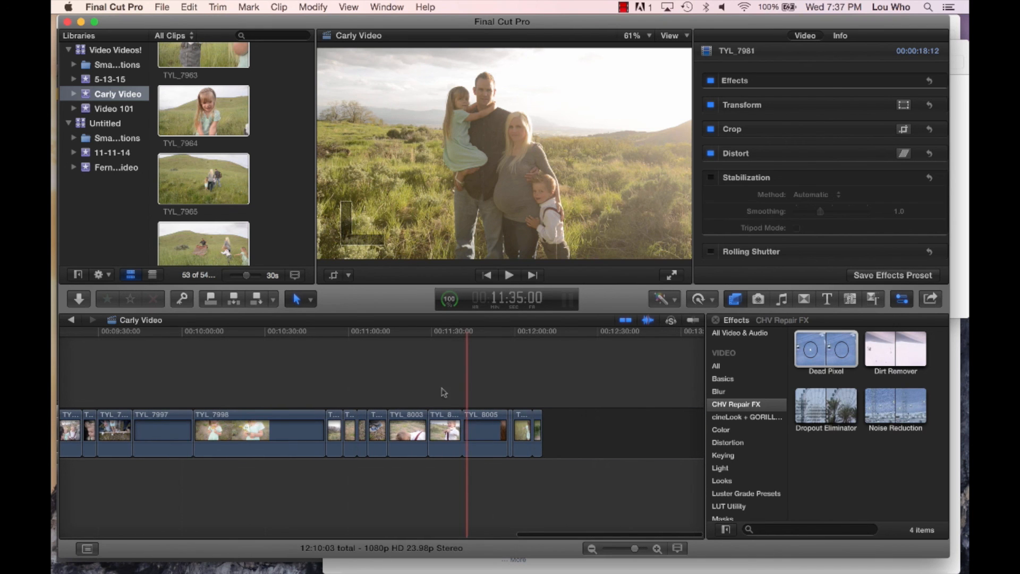
# - Play TYL_8003 near the end of the timeline, delete the whole clip, and return to the timeline's beginning
pyautogui.click(394, 401)
pyautogui.press('space')
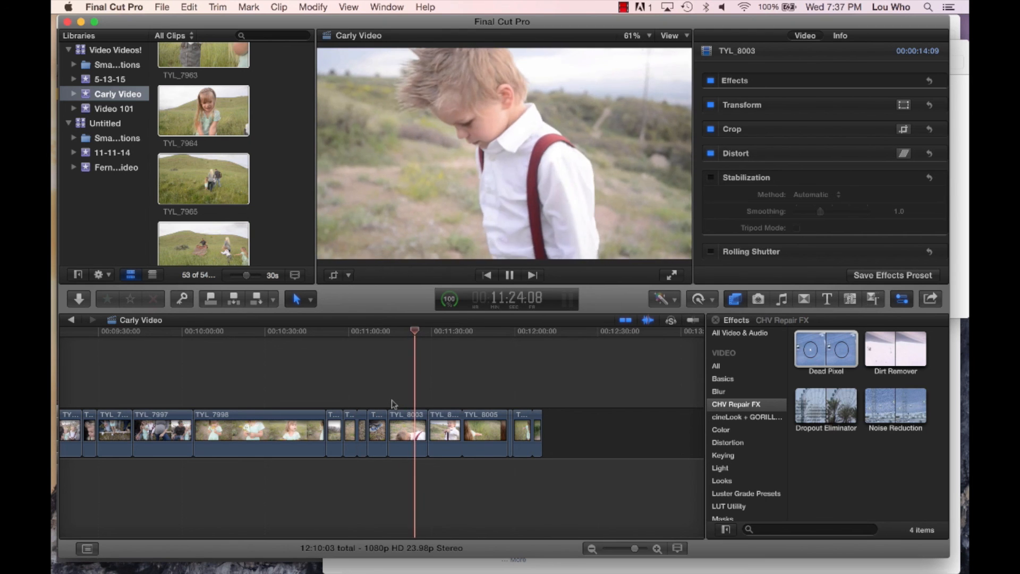
pyautogui.click(403, 431)
pyautogui.click(407, 436)
pyautogui.press('Delete')
pyautogui.hscroll(-15, 407, 436)
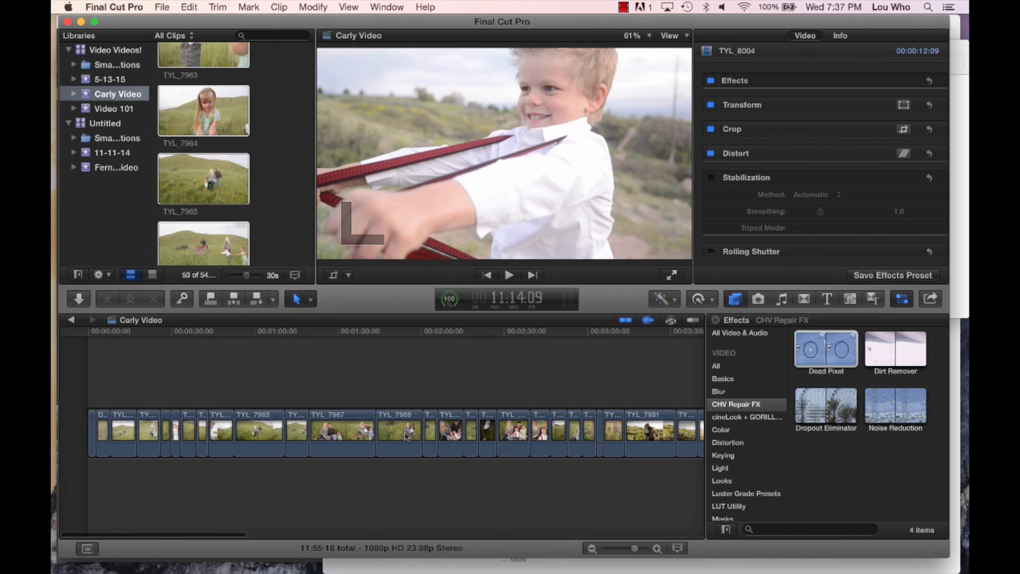